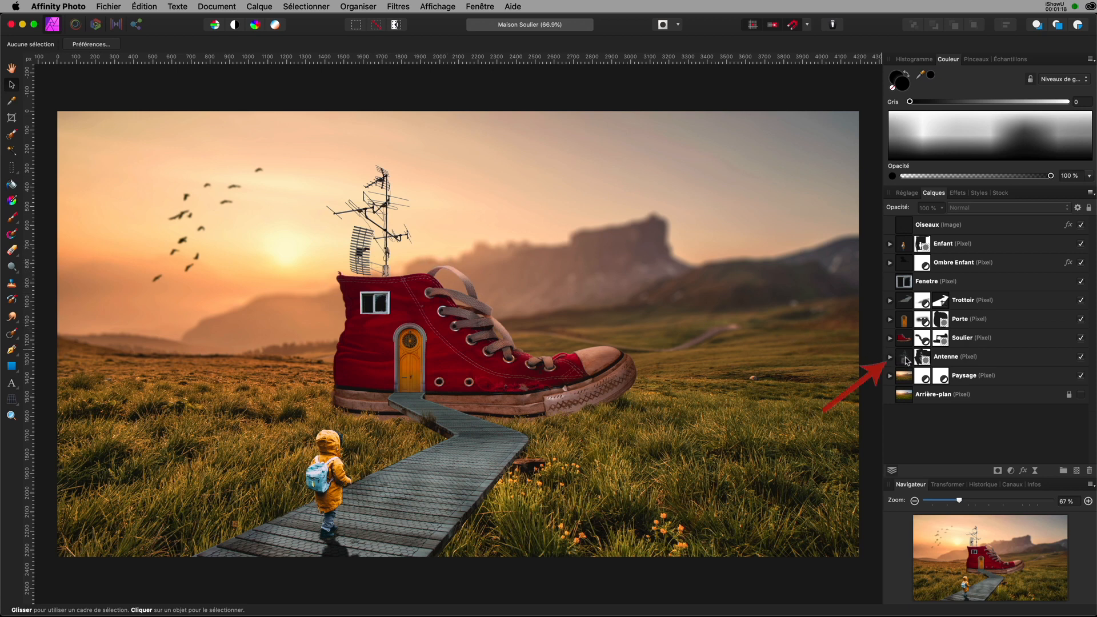
Step: Add a Luminosité/Contraste adjustment layer to the Antenne layer and nest it inside that layer
{"action": "left_click", "coordinate": [907, 360]}
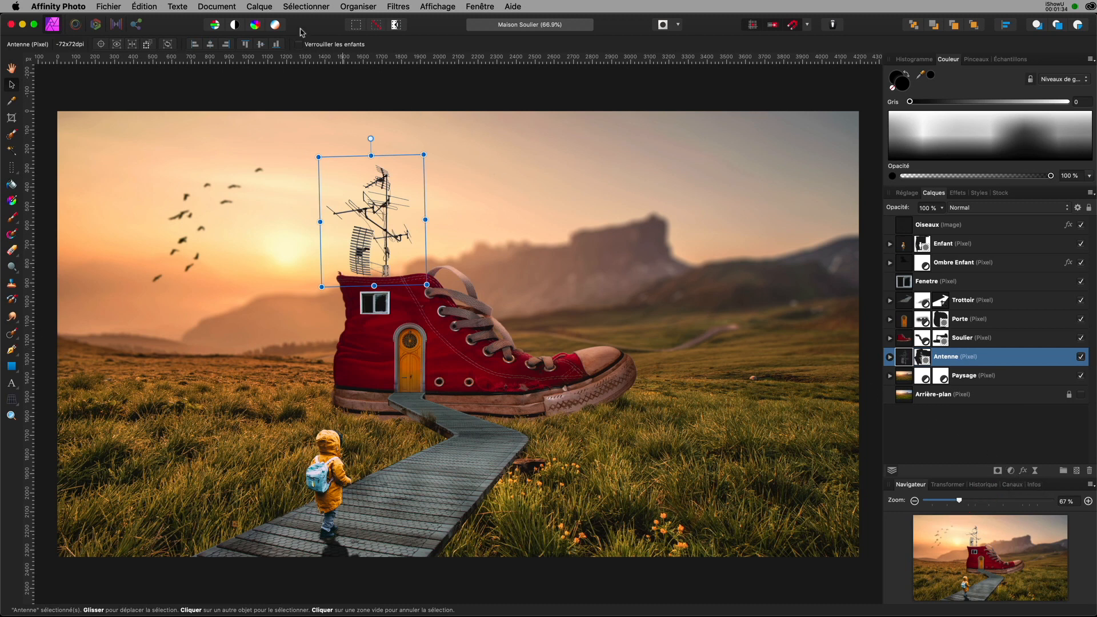
{"action": "left_click", "coordinate": [266, 11]}
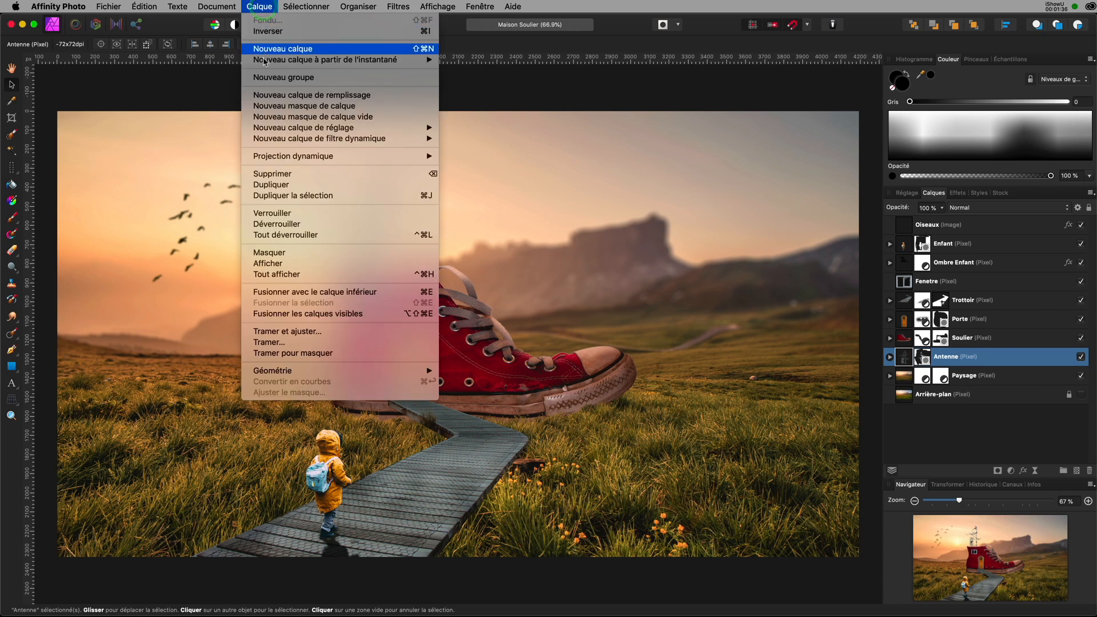
{"action": "mouse_move", "coordinate": [268, 127]}
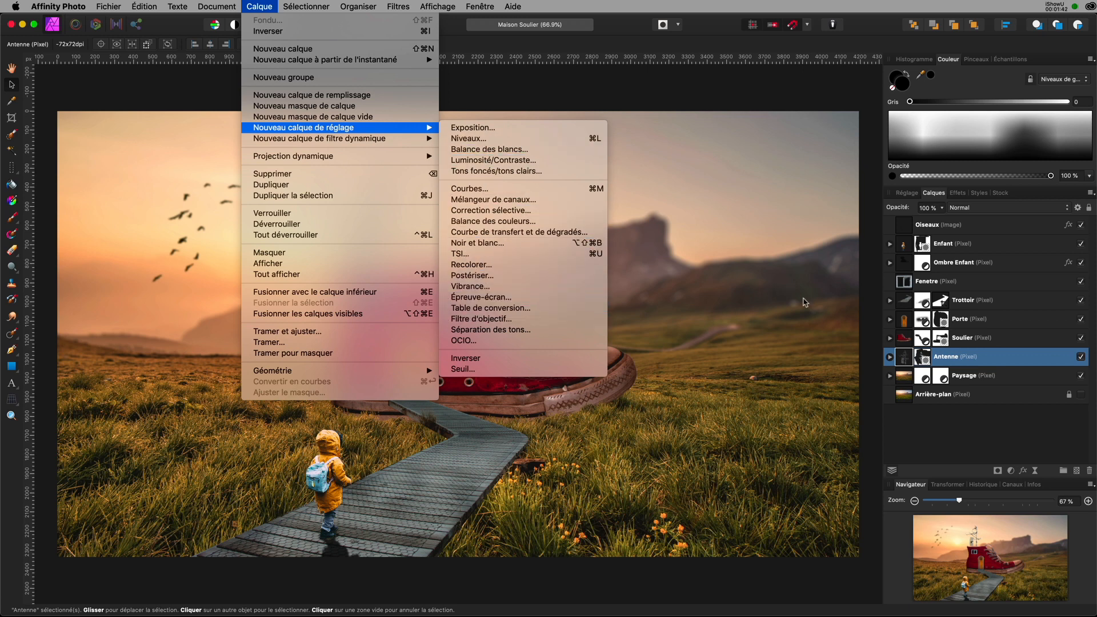
{"action": "left_click", "coordinate": [1011, 474]}
{"action": "left_click", "coordinate": [1012, 475]}
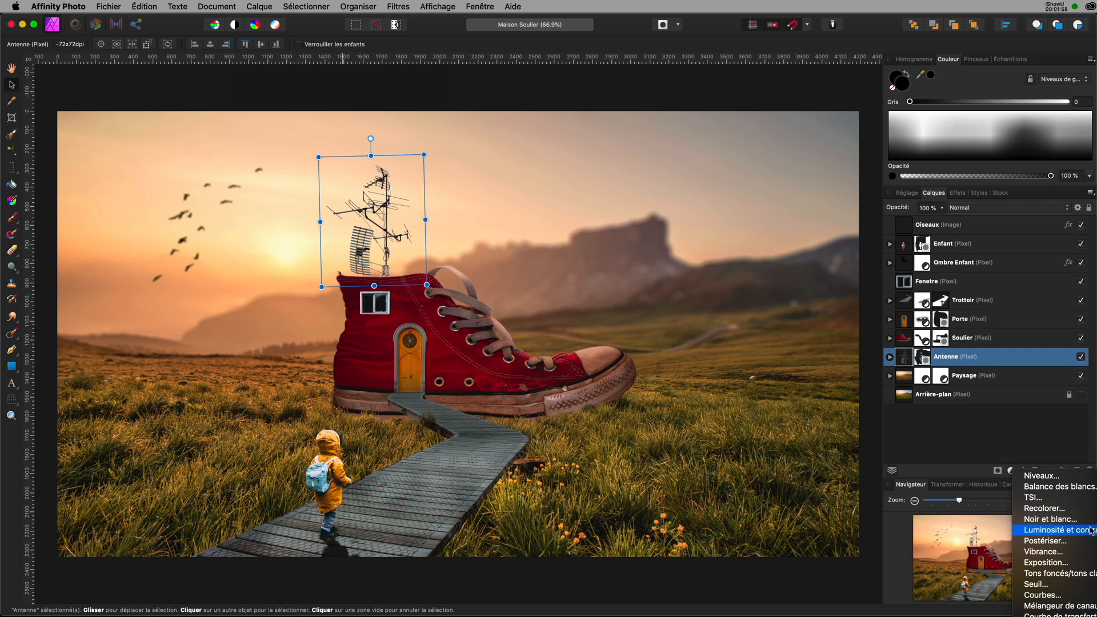
{"action": "left_click", "coordinate": [261, 9]}
{"action": "left_click", "coordinate": [260, 7]}
{"action": "mouse_move", "coordinate": [399, 131]}
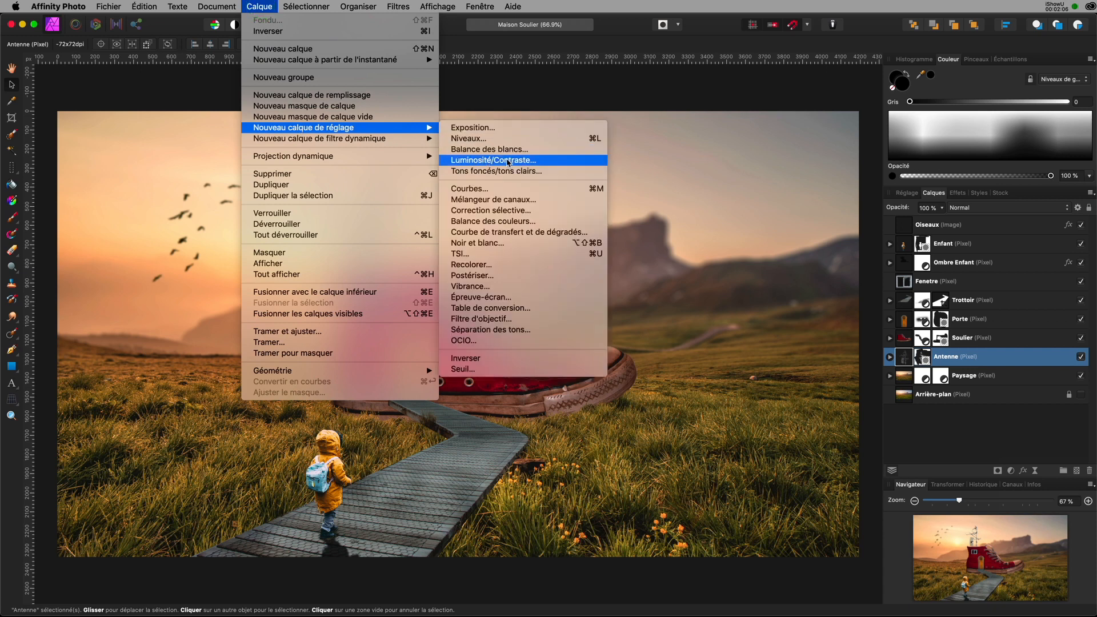
{"action": "left_click", "coordinate": [1010, 471]}
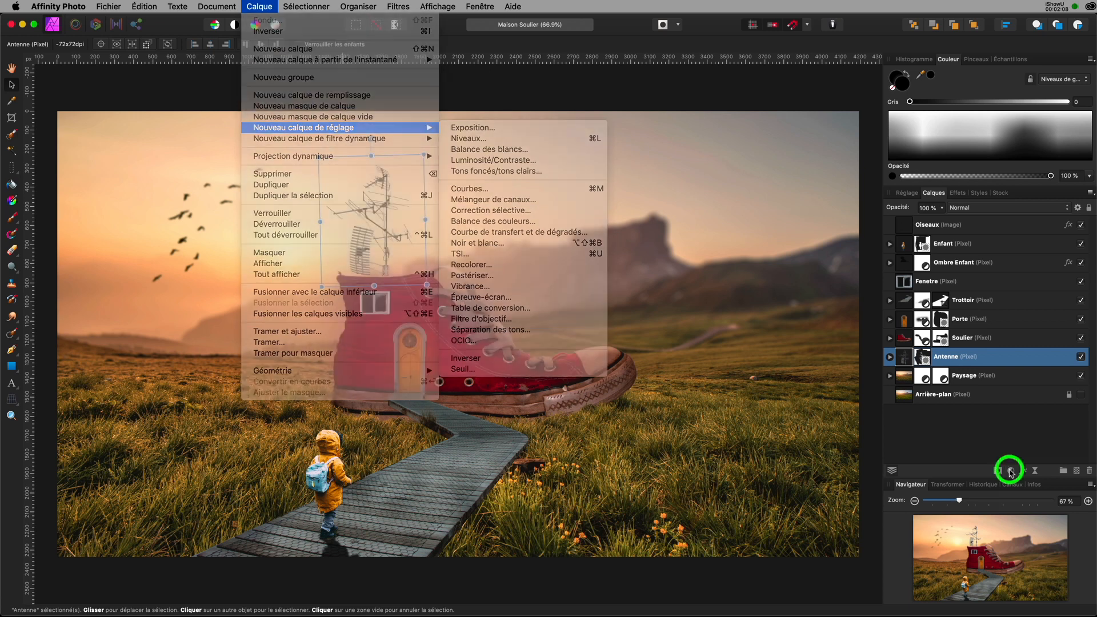
{"action": "left_click", "coordinate": [1010, 471]}
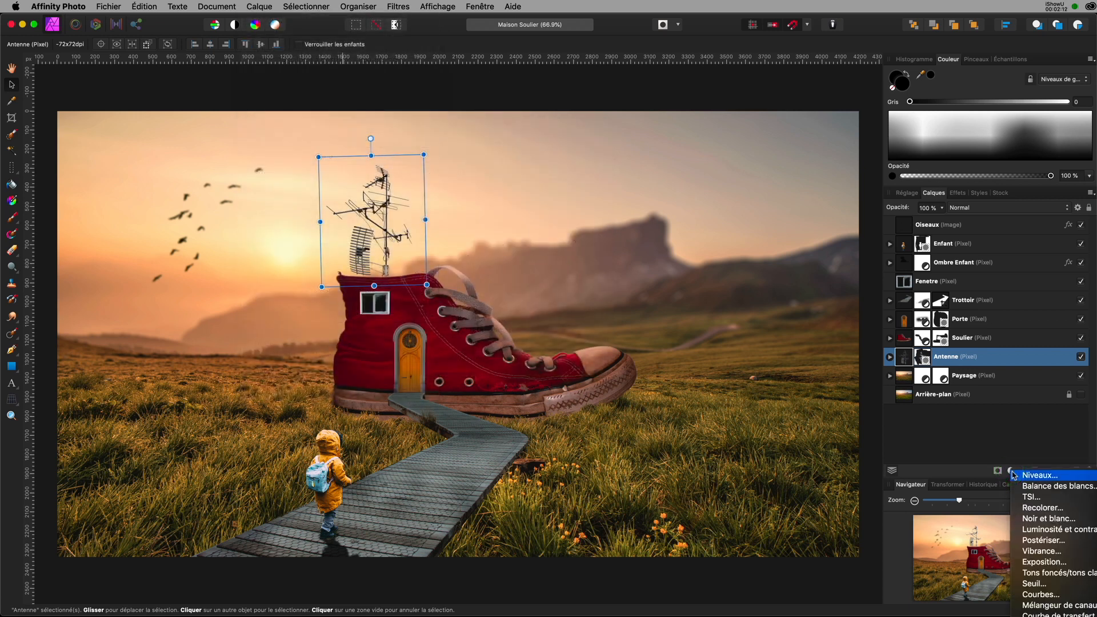
{"action": "left_click", "coordinate": [1037, 529]}
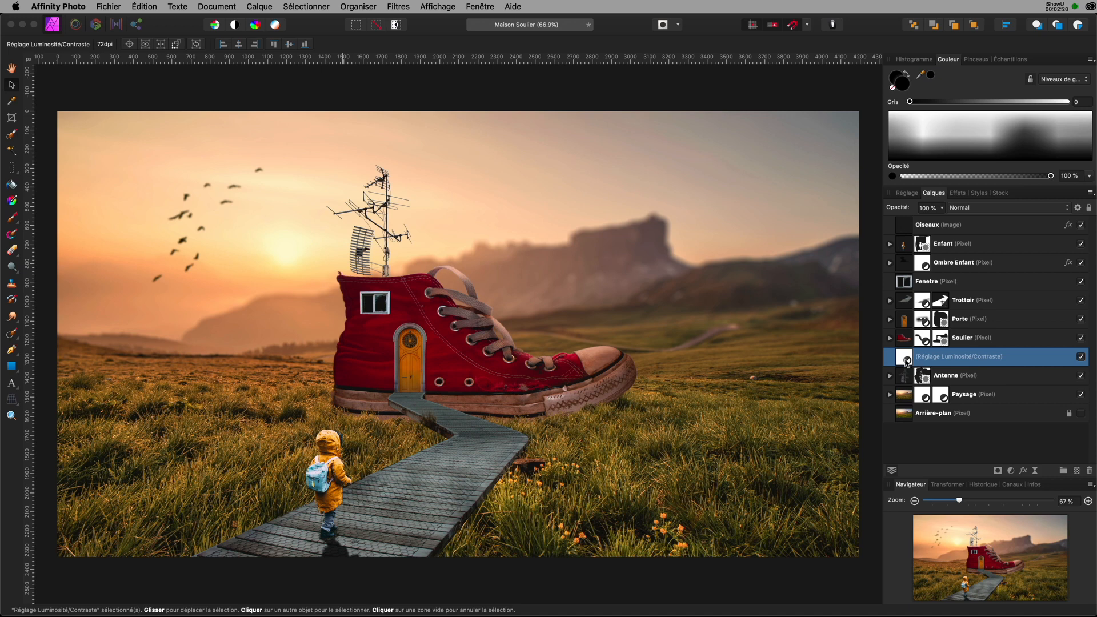
{"action": "left_click_drag", "start_coordinate": [907, 361], "coordinate": [903, 380]}
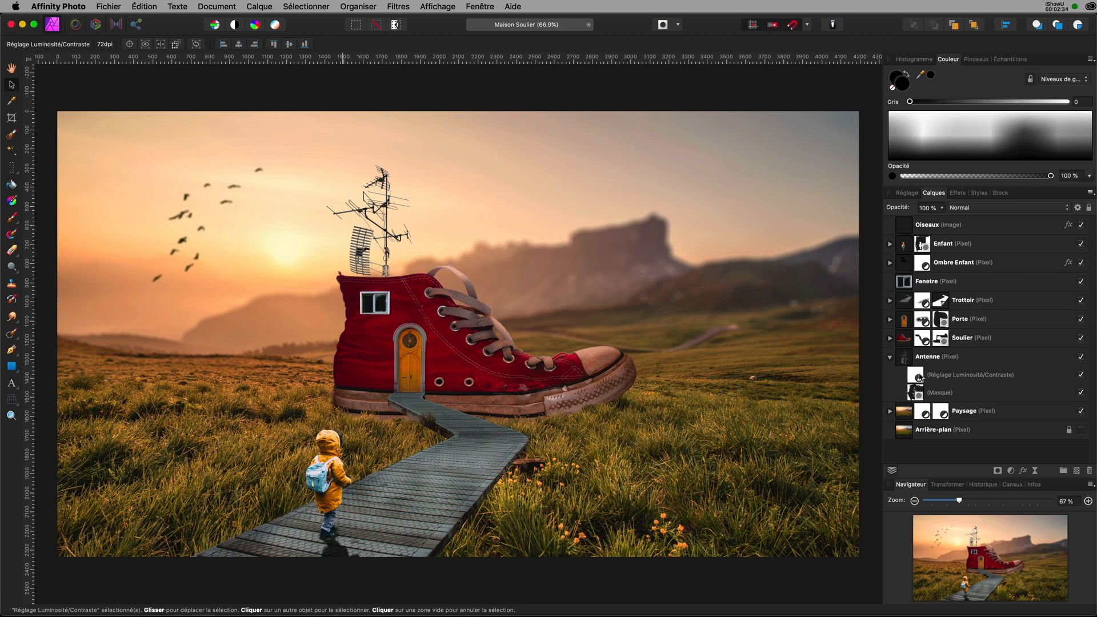
Step: Set the nested adjustment's Luminosité to -73% and Contraste to 50%, then collapse the Antenne layer
{"action": "left_click_drag", "start_coordinate": [908, 439], "coordinate": [732, 119]}
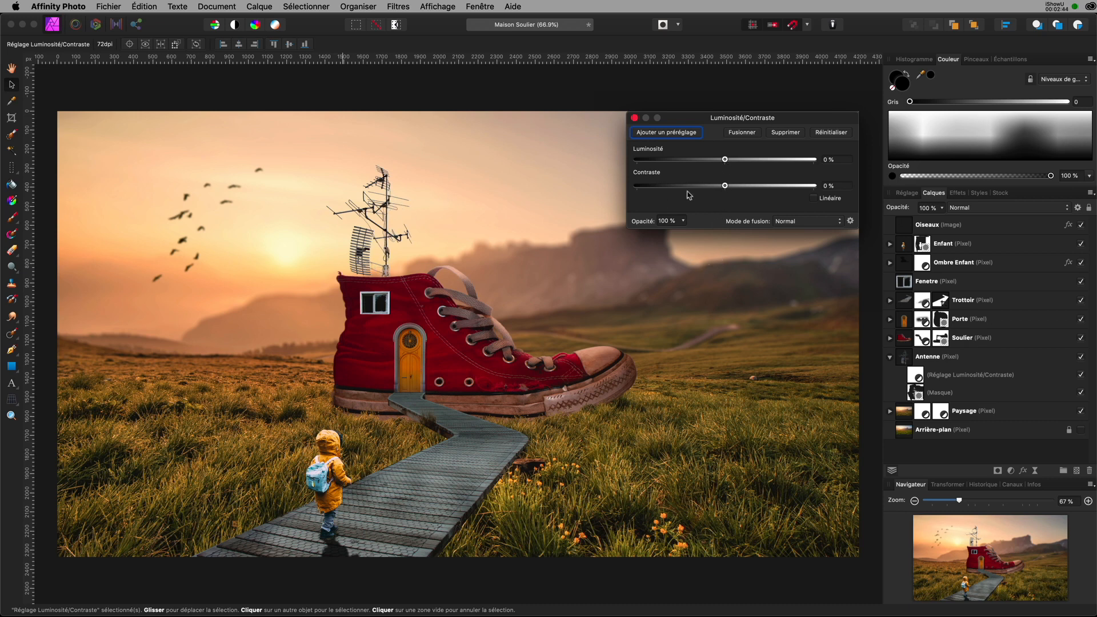
{"action": "left_click", "coordinate": [916, 374]}
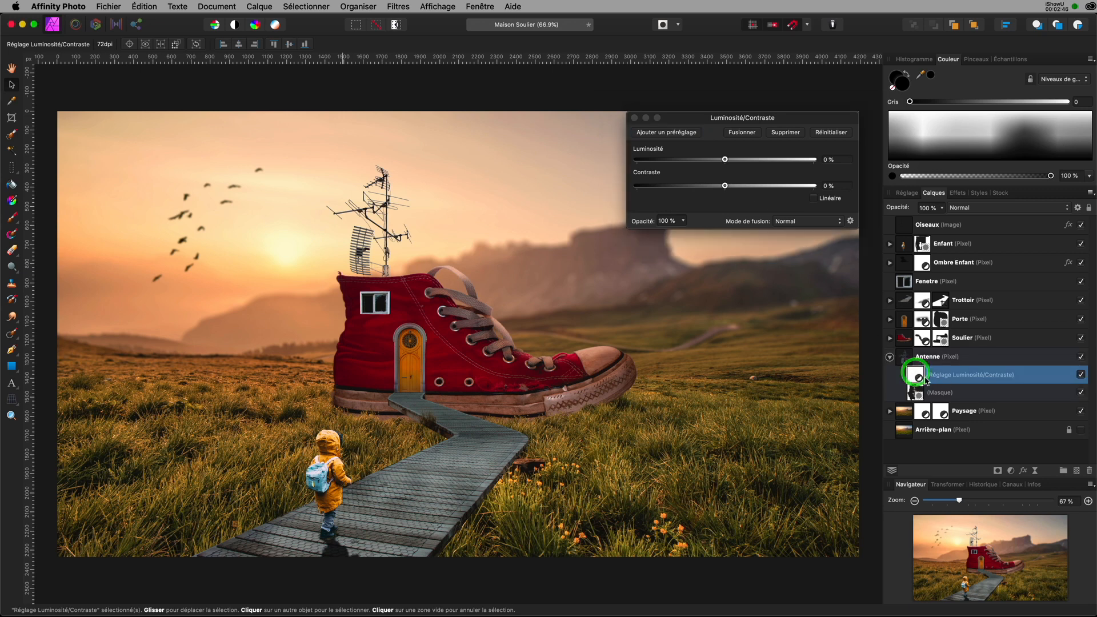
{"action": "left_click", "coordinate": [726, 160]}
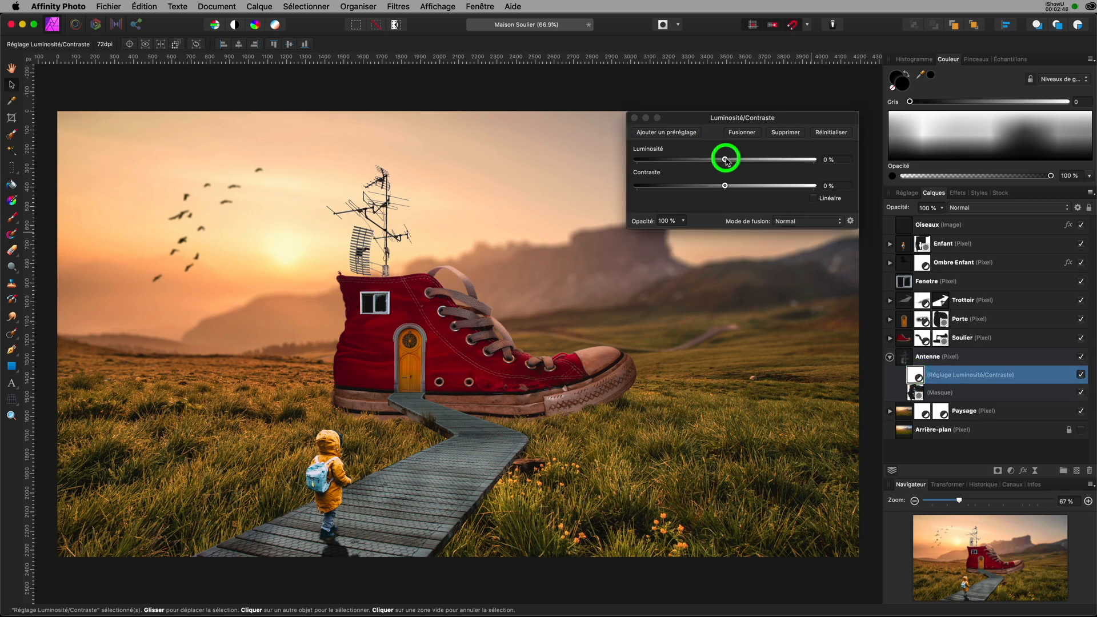
{"action": "left_click_drag", "start_coordinate": [726, 160], "coordinate": [660, 159]}
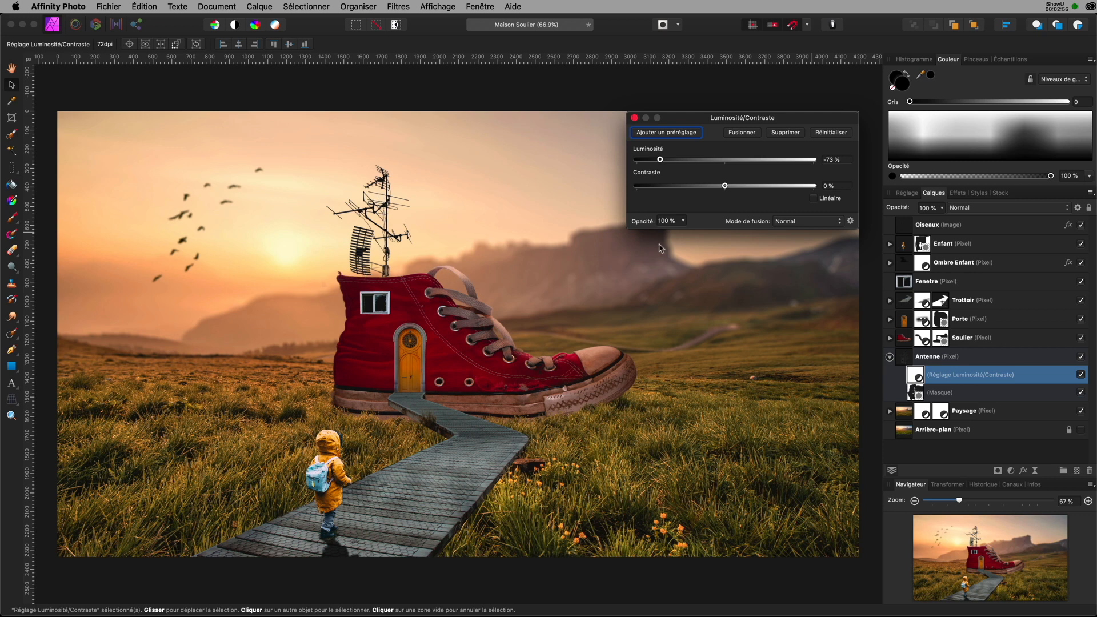
{"action": "left_click_drag", "start_coordinate": [724, 186], "coordinate": [768, 194]}
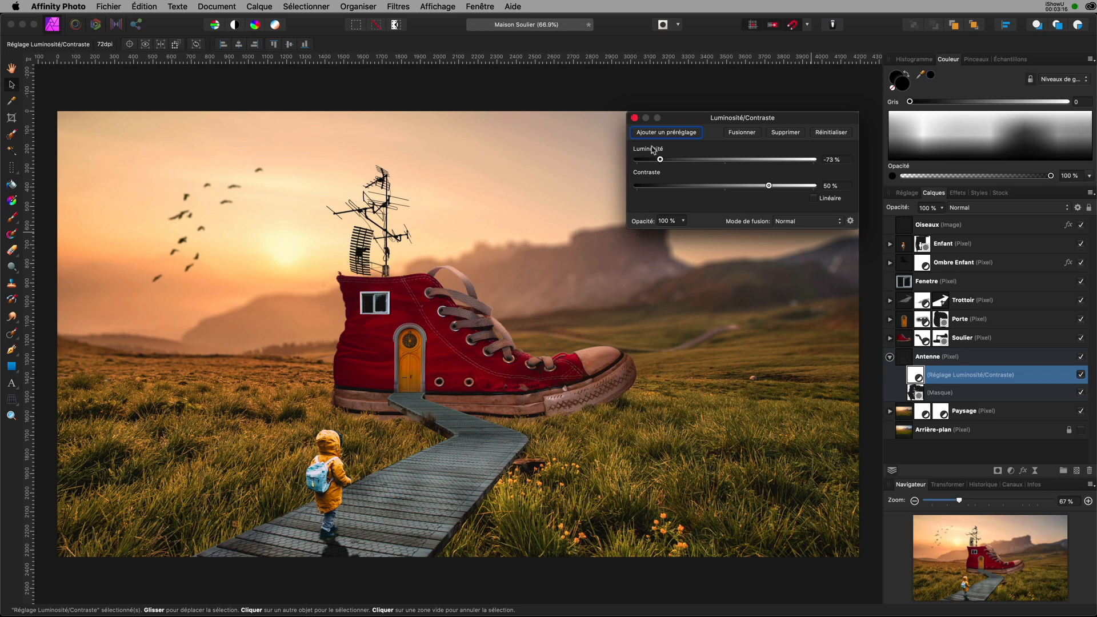
{"action": "left_click", "coordinate": [635, 118]}
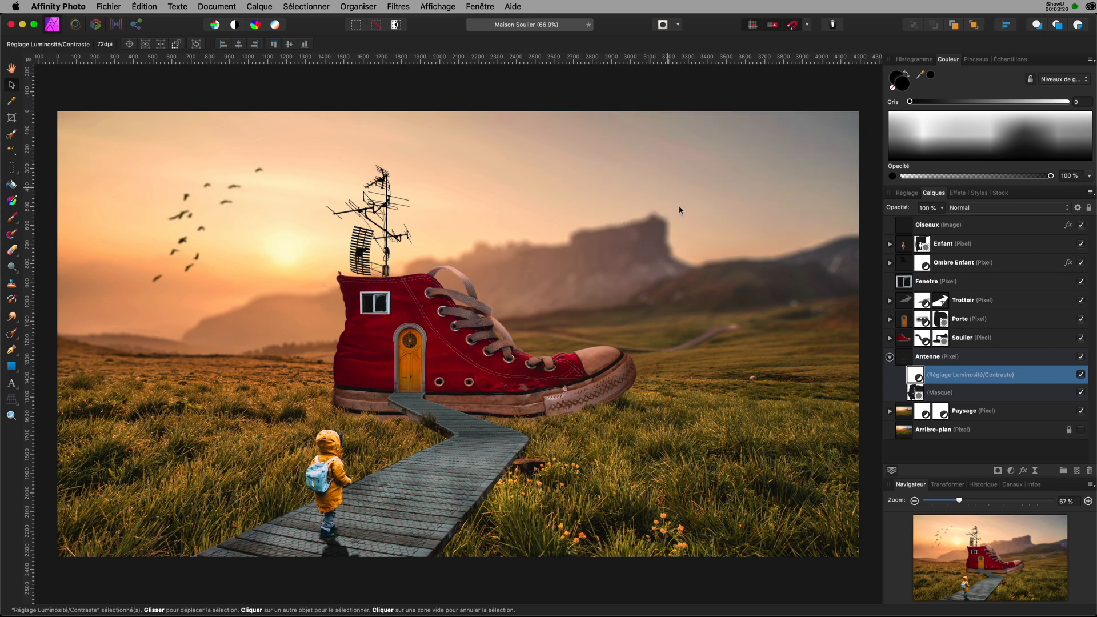
{"action": "left_click", "coordinate": [890, 358]}
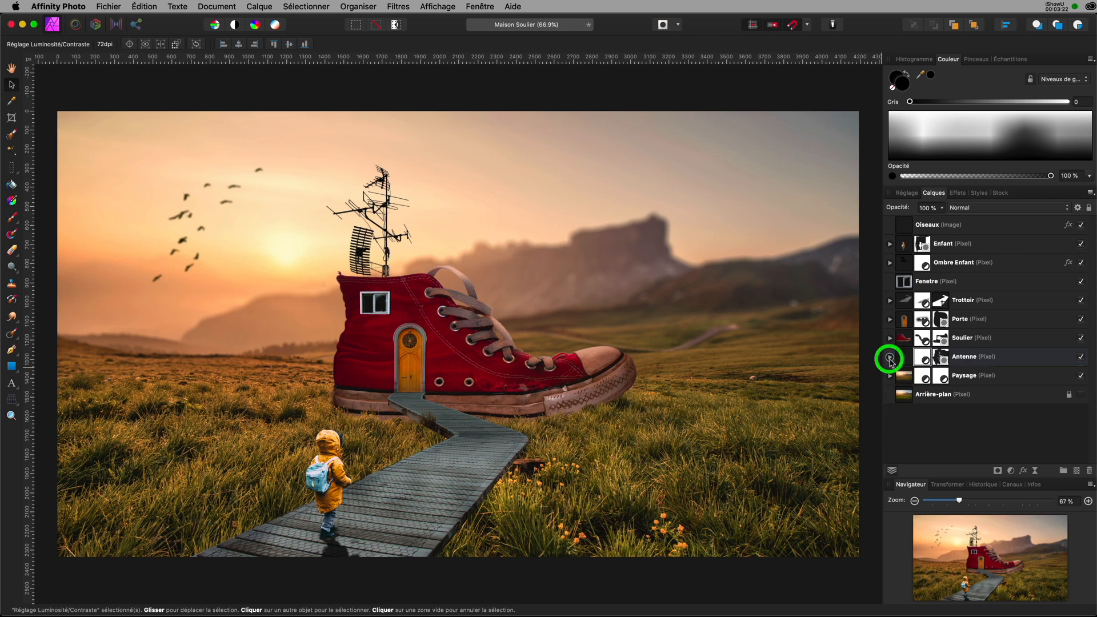
Step: Turn off snapping and draw a large ellipse above the Antenne layer, from near the image's upper-left corner to just beyond its lower edge
{"action": "left_click", "coordinate": [904, 359]}
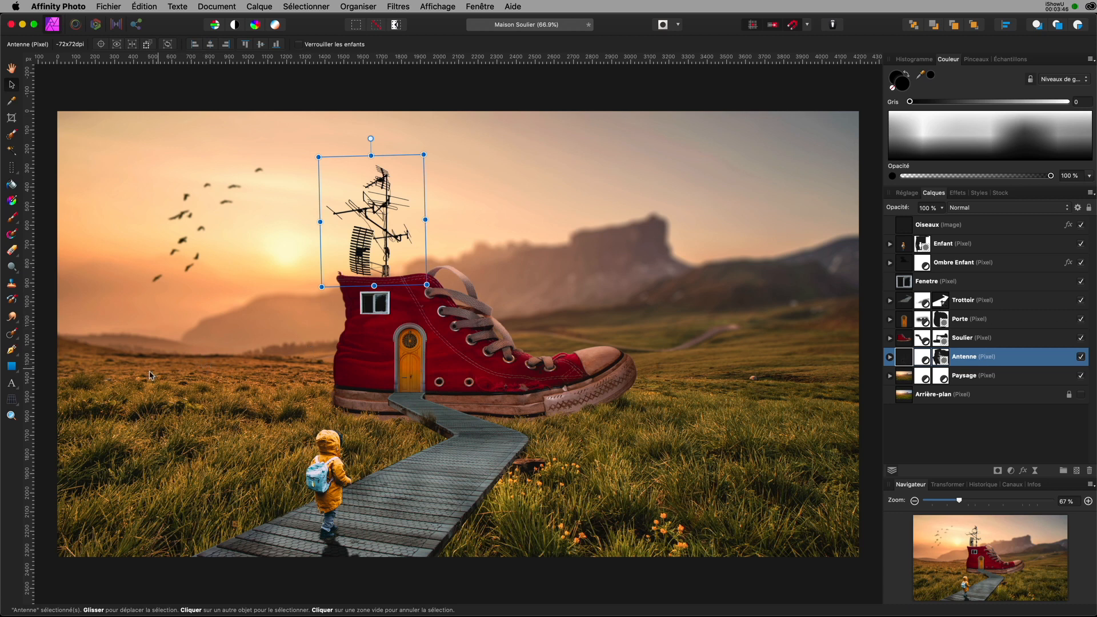
{"action": "left_click", "coordinate": [18, 372]}
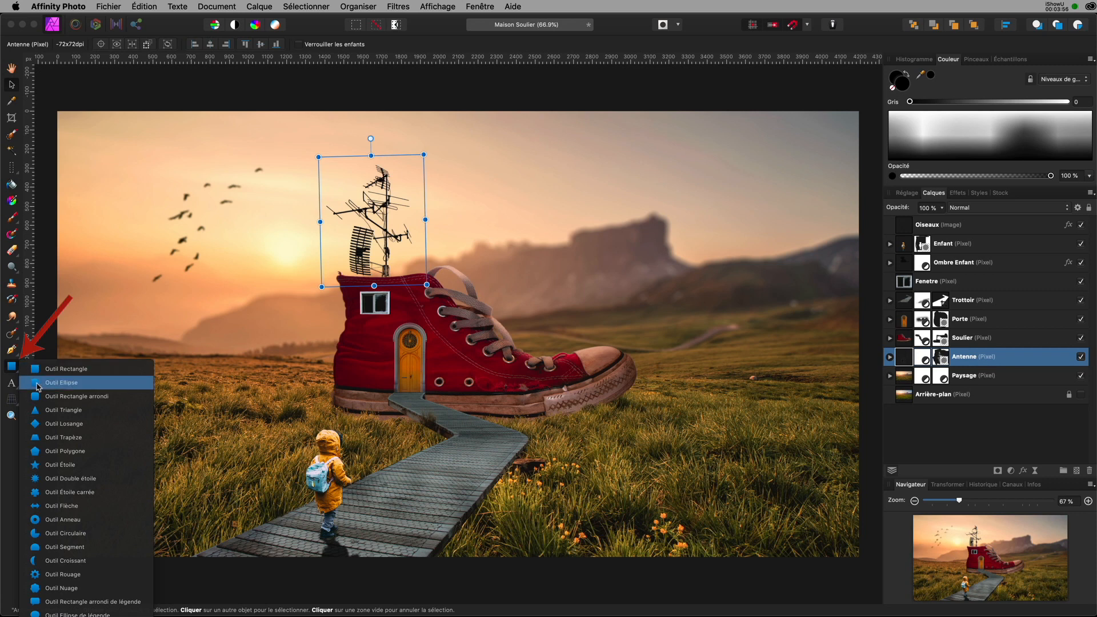
{"action": "left_click", "coordinate": [37, 383]}
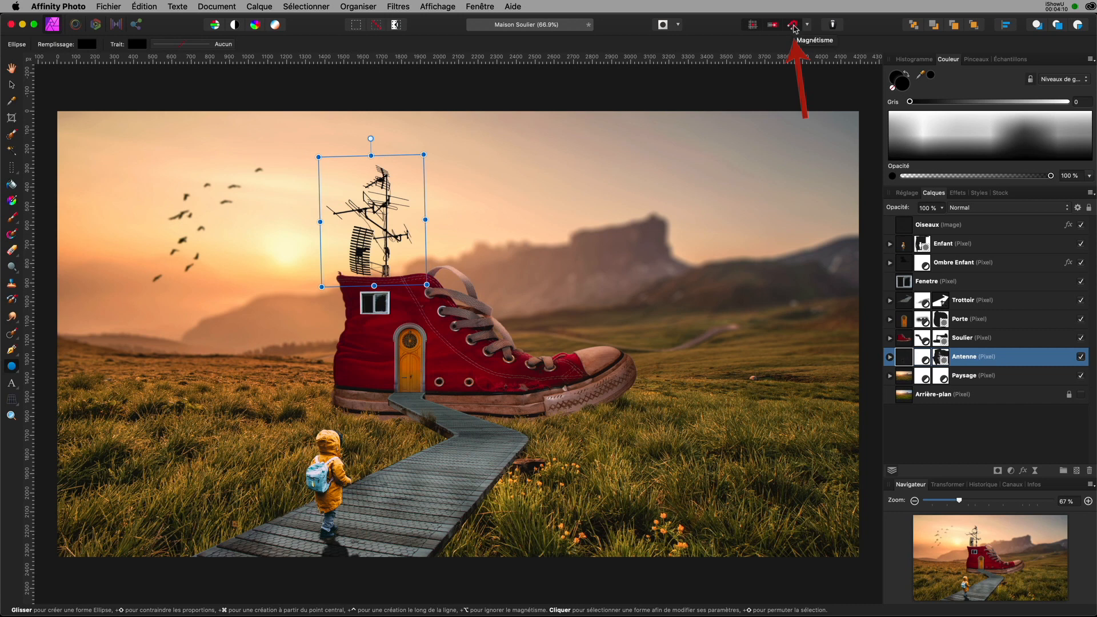
{"action": "left_click", "coordinate": [793, 26]}
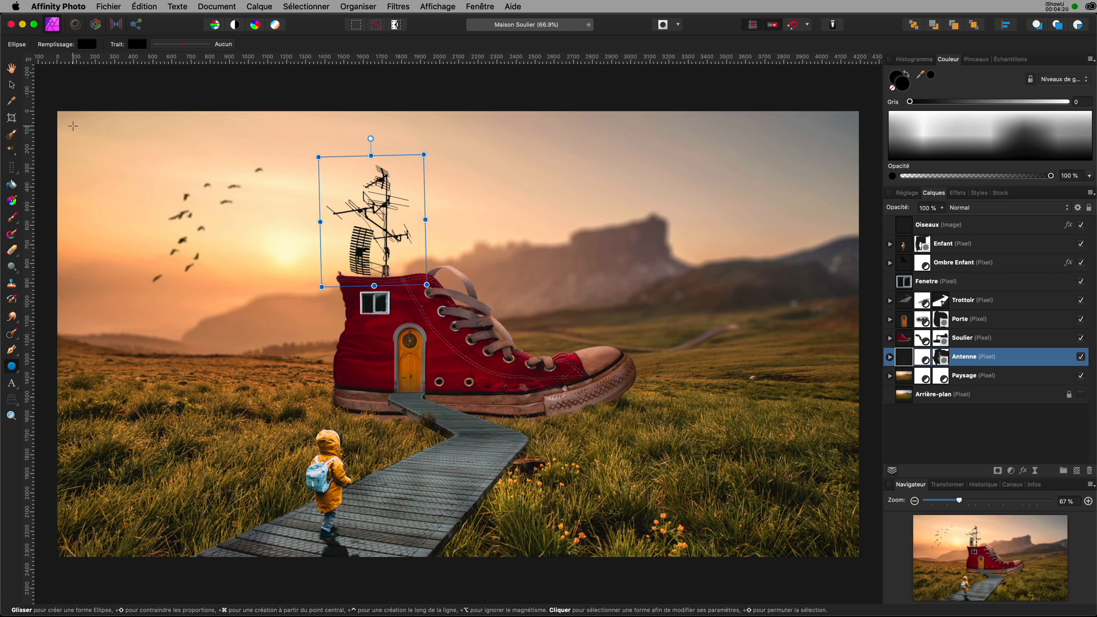
{"action": "left_click_drag", "start_coordinate": [74, 126], "coordinate": [706, 577]}
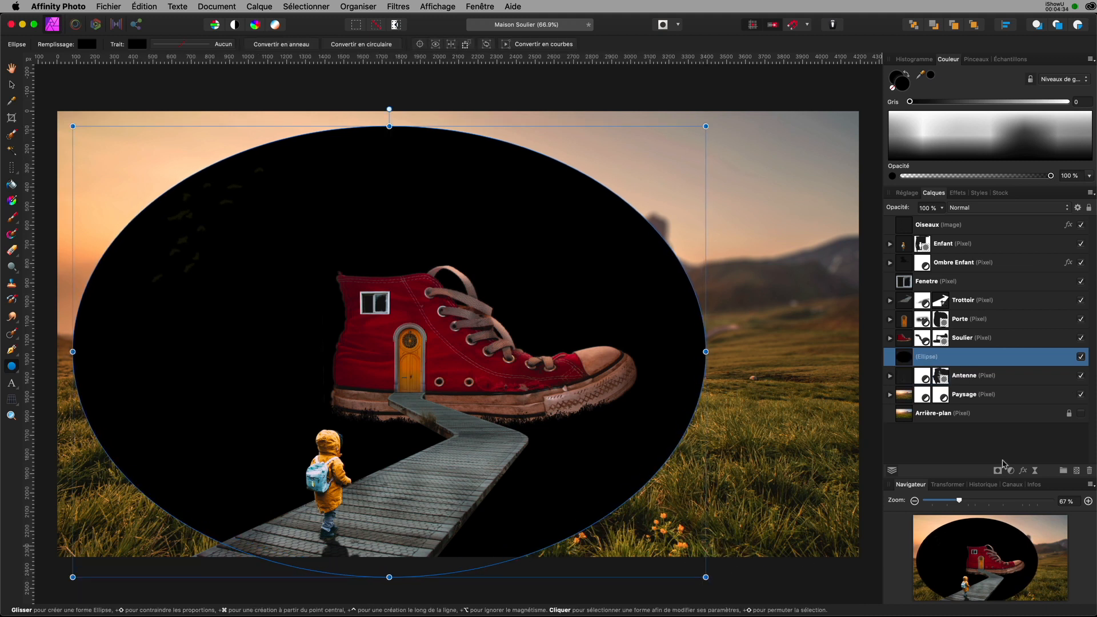
Step: Place the ellipse at the top of the layer stack and shift it slightly up and to the left on the canvas
{"action": "left_click", "coordinate": [904, 359]}
{"action": "left_click_drag", "start_coordinate": [903, 360], "coordinate": [889, 223]}
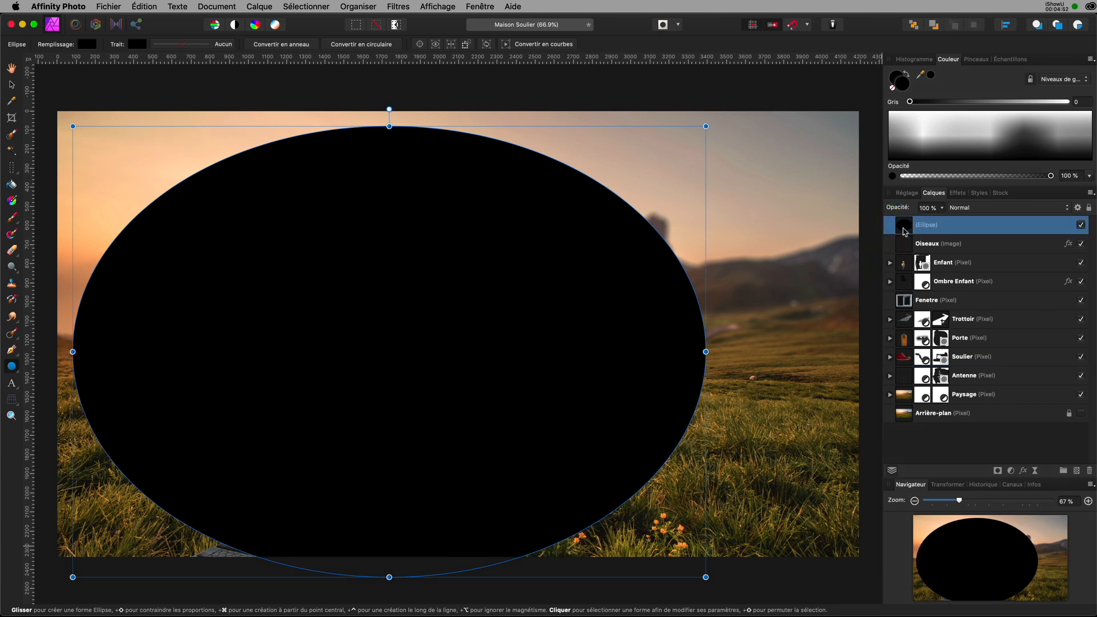
{"action": "left_click_drag", "start_coordinate": [575, 342], "coordinate": [604, 367]}
{"action": "key", "text": "super+z"}
{"action": "left_click", "coordinate": [4, 75]}
{"action": "left_click_drag", "start_coordinate": [368, 334], "coordinate": [364, 324]}
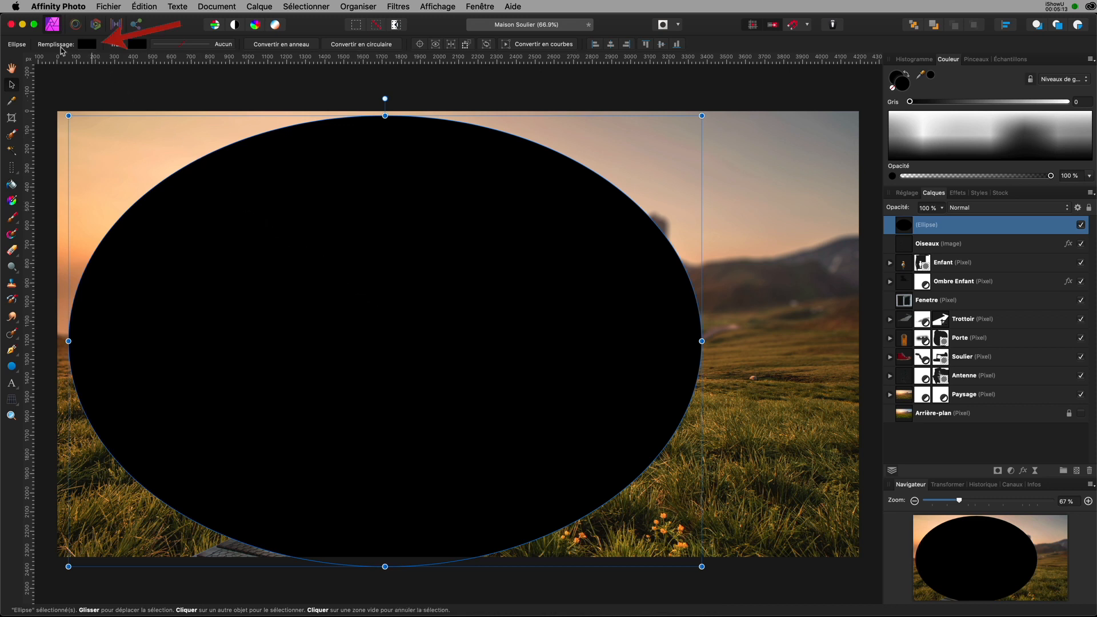
Step: Change the ellipse's fill to a gradient of the Radial type
{"action": "left_click", "coordinate": [86, 44]}
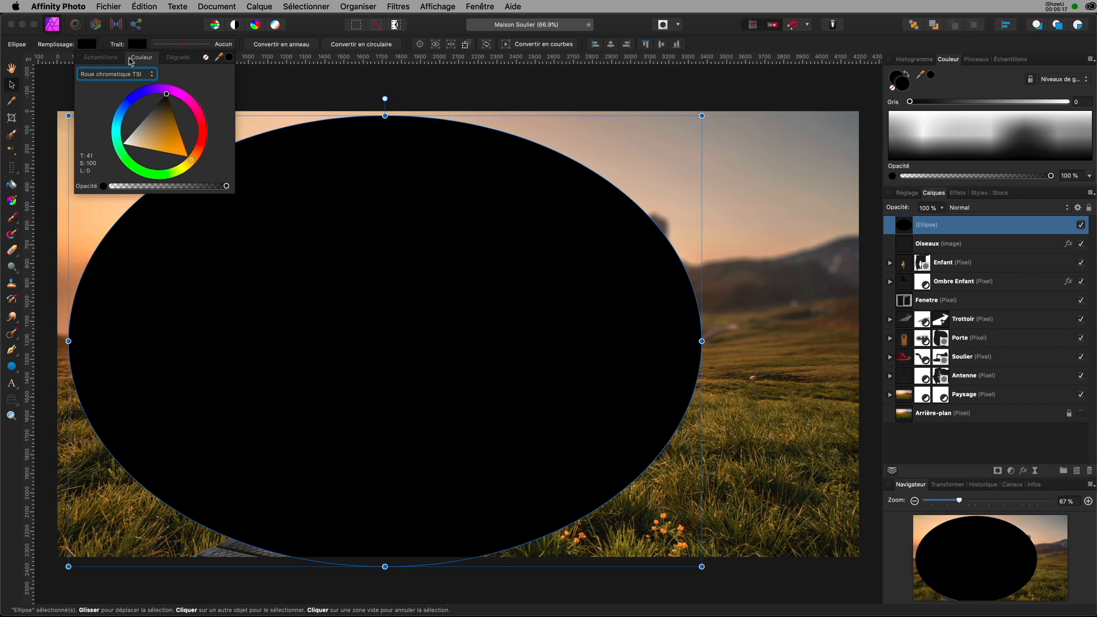
{"action": "left_click", "coordinate": [175, 59]}
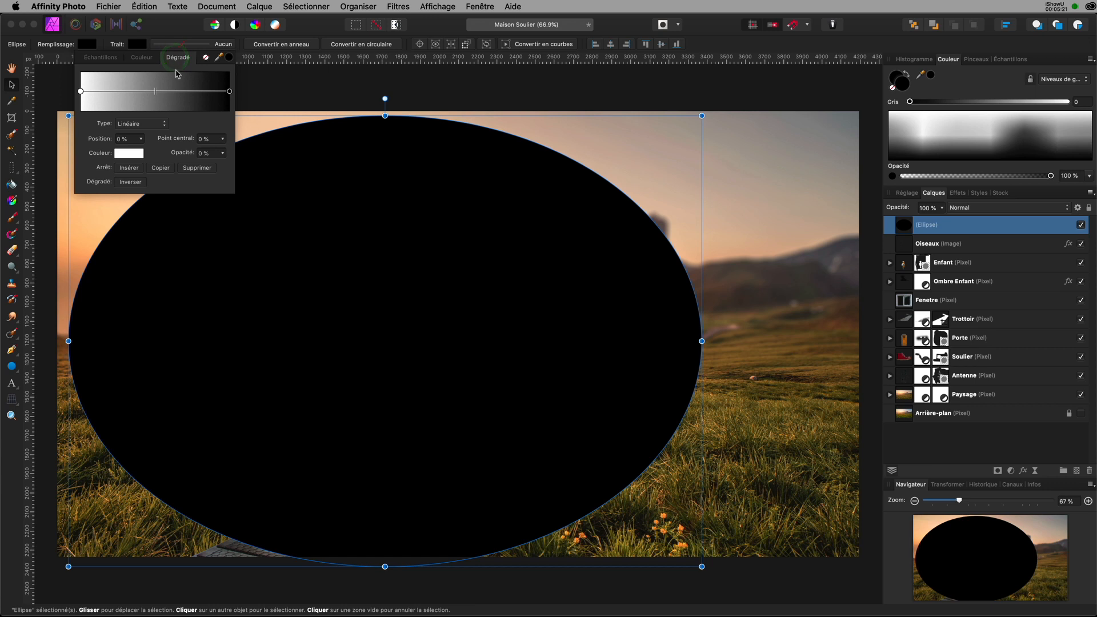
{"action": "left_click", "coordinate": [165, 124]}
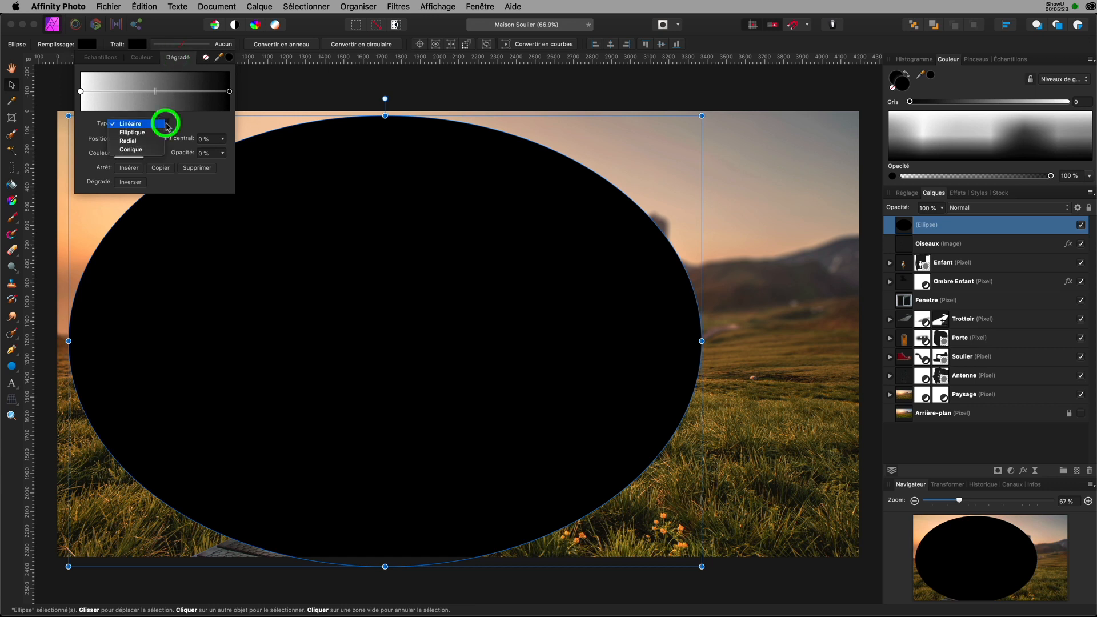
{"action": "left_click", "coordinate": [153, 141]}
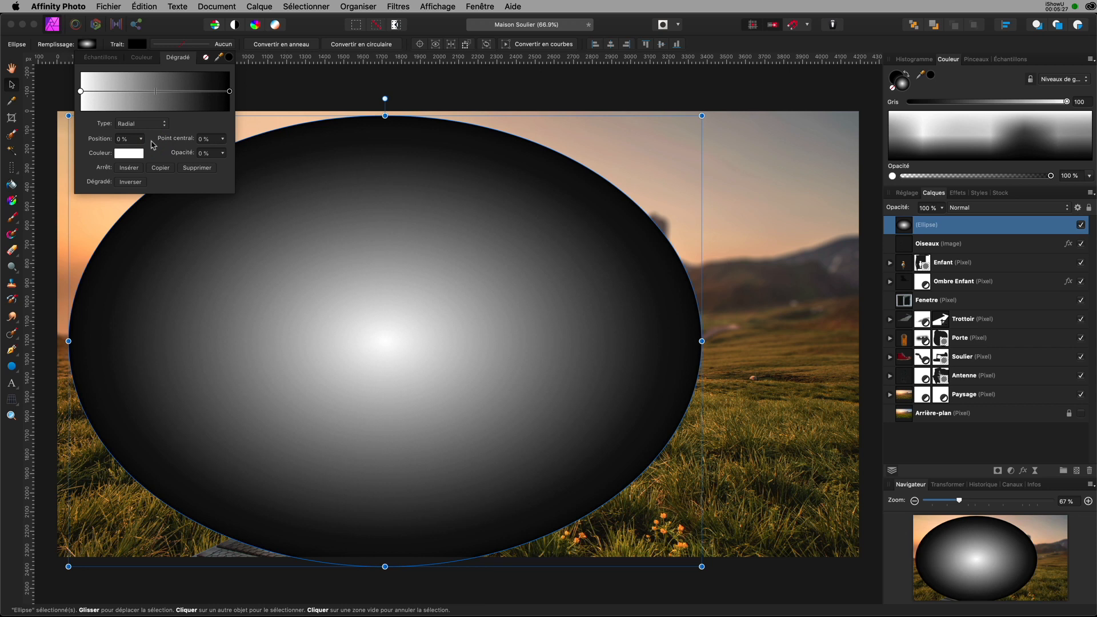
Step: Set the colour of the radial gradient's outer stop to black
{"action": "left_click", "coordinate": [229, 92]}
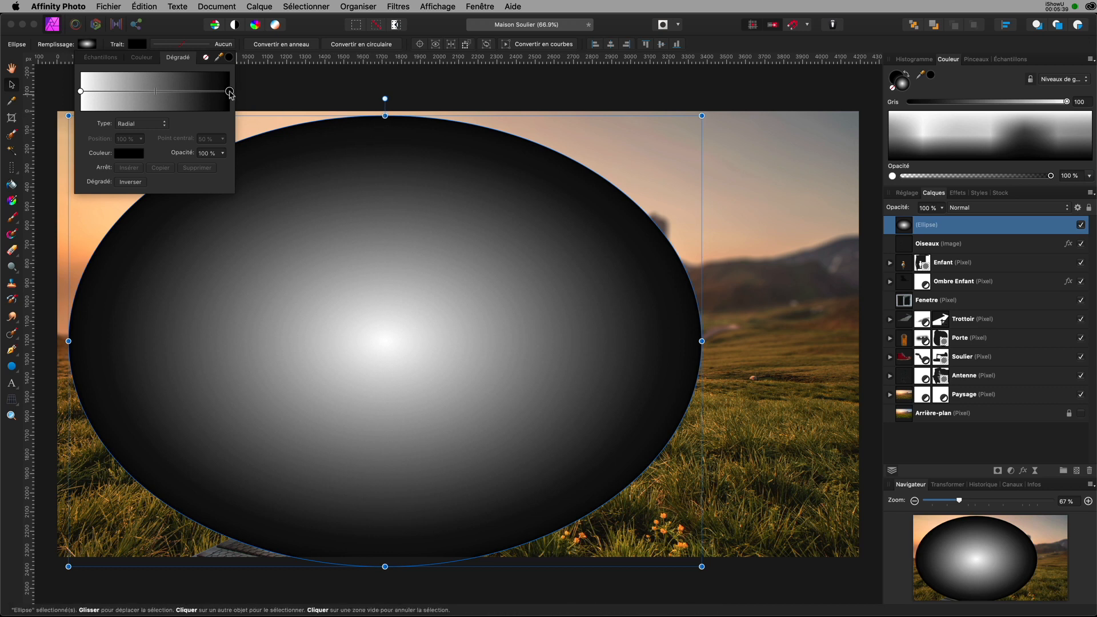
{"action": "left_click", "coordinate": [129, 154]}
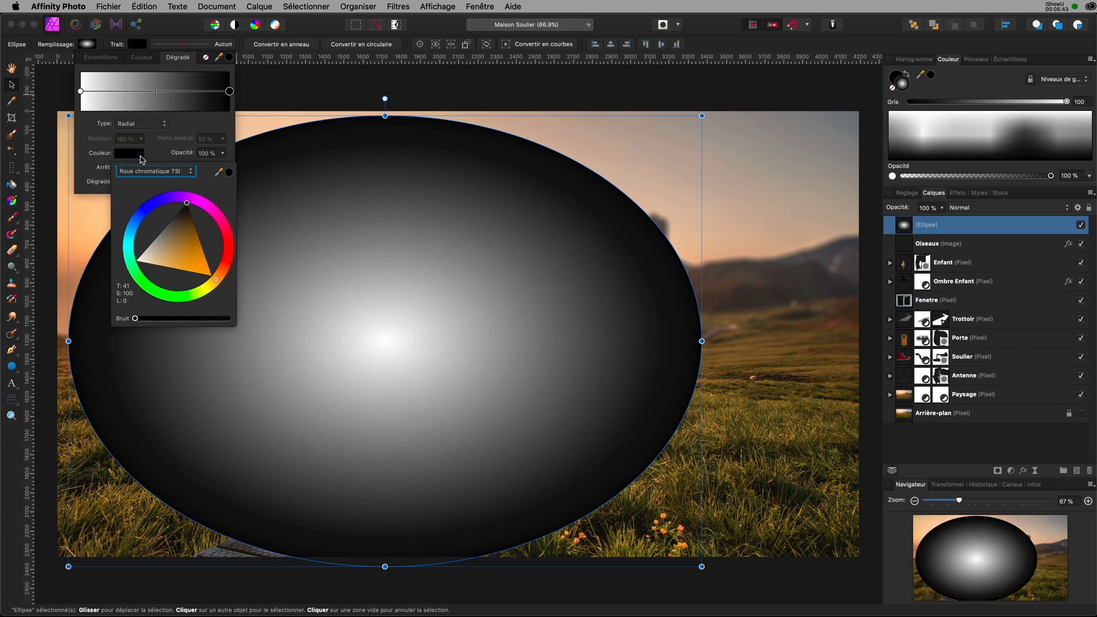
{"action": "left_click_drag", "start_coordinate": [182, 252], "coordinate": [189, 192]}
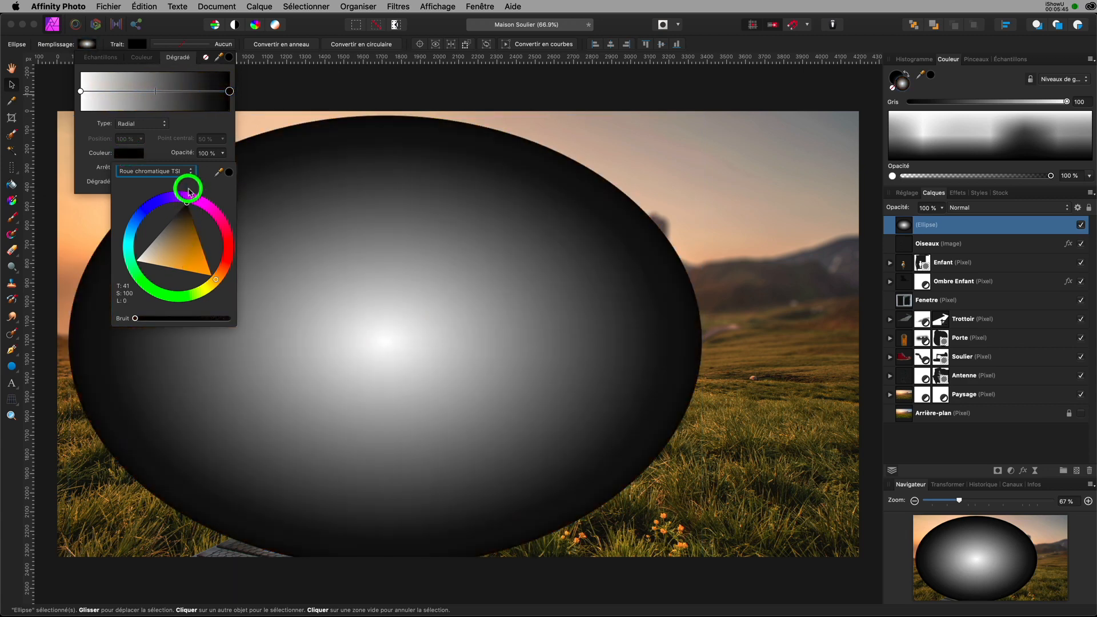
{"action": "left_click", "coordinate": [229, 91]}
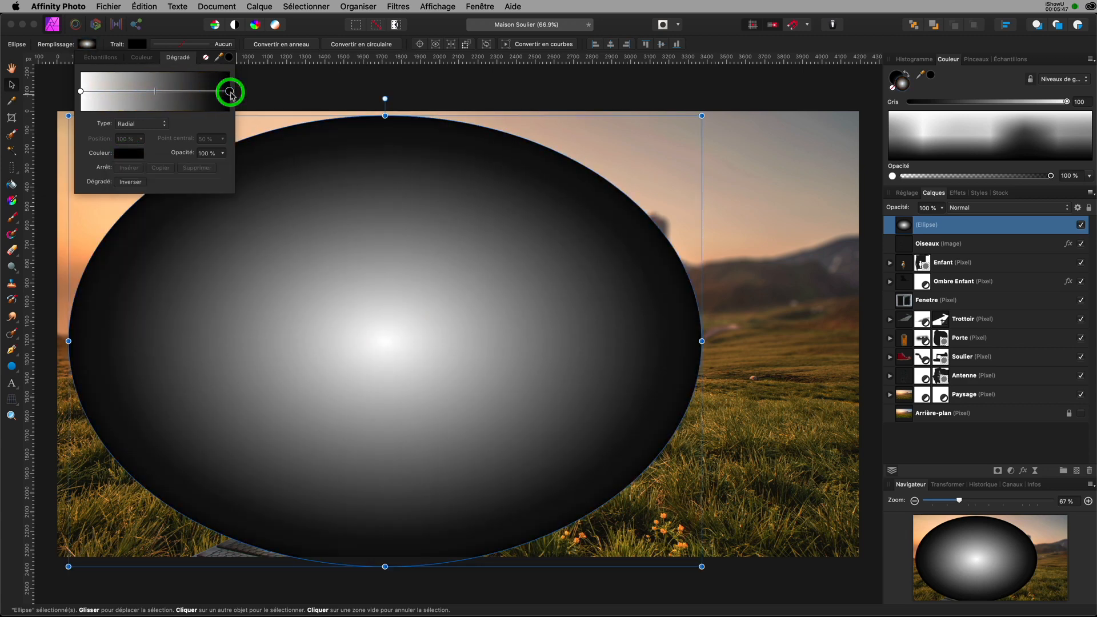
Step: Colour the gradient's inner stop yellow-orange with hue 44 and saturation 99, and set its midpoint to 58%
{"action": "left_click", "coordinate": [81, 91]}
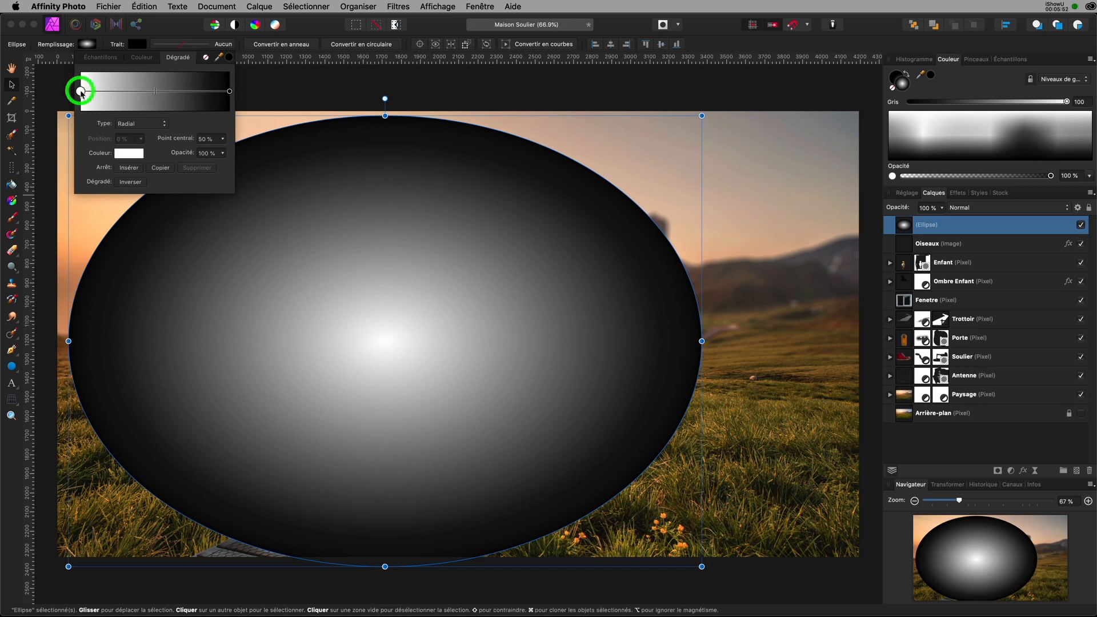
{"action": "left_click", "coordinate": [123, 155]}
{"action": "left_click", "coordinate": [216, 277]}
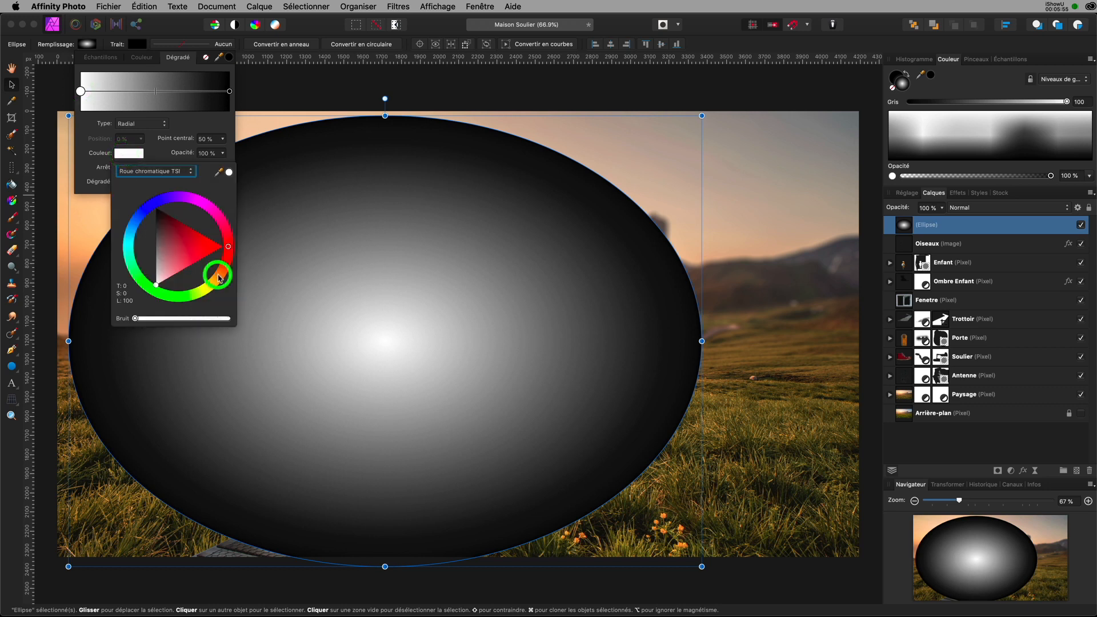
{"action": "left_click_drag", "start_coordinate": [219, 280], "coordinate": [189, 275]}
{"action": "left_click", "coordinate": [197, 263]}
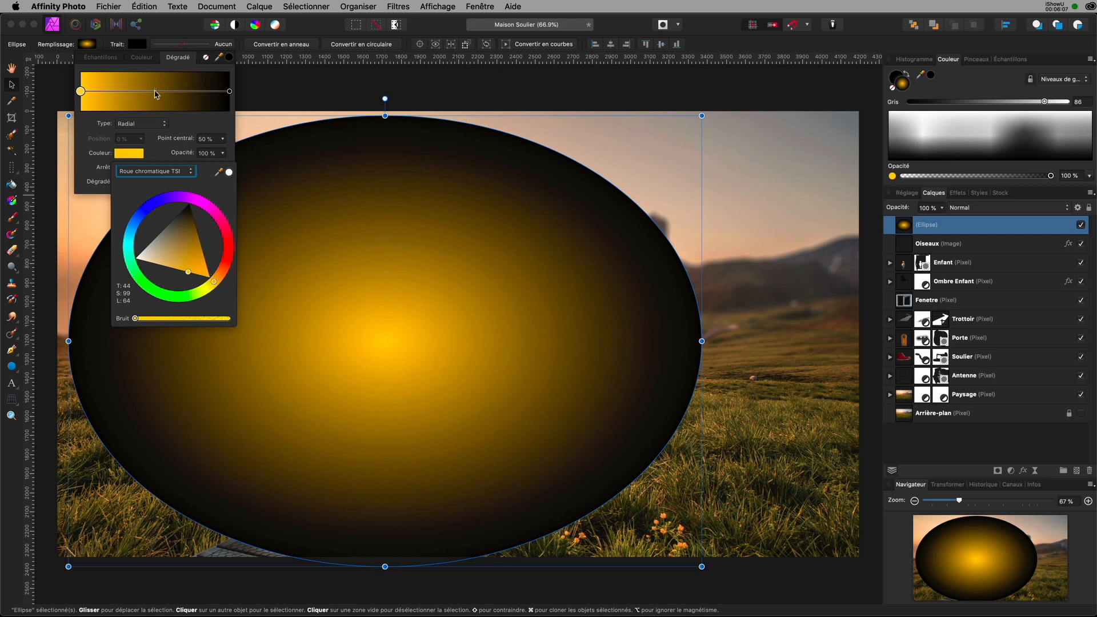
{"action": "mouse_move", "coordinate": [156, 94]}
{"action": "left_mouse_down"}
{"action": "mouse_move", "coordinate": [109, 98]}
{"action": "mouse_move", "coordinate": [168, 104]}
{"action": "left_mouse_up"}
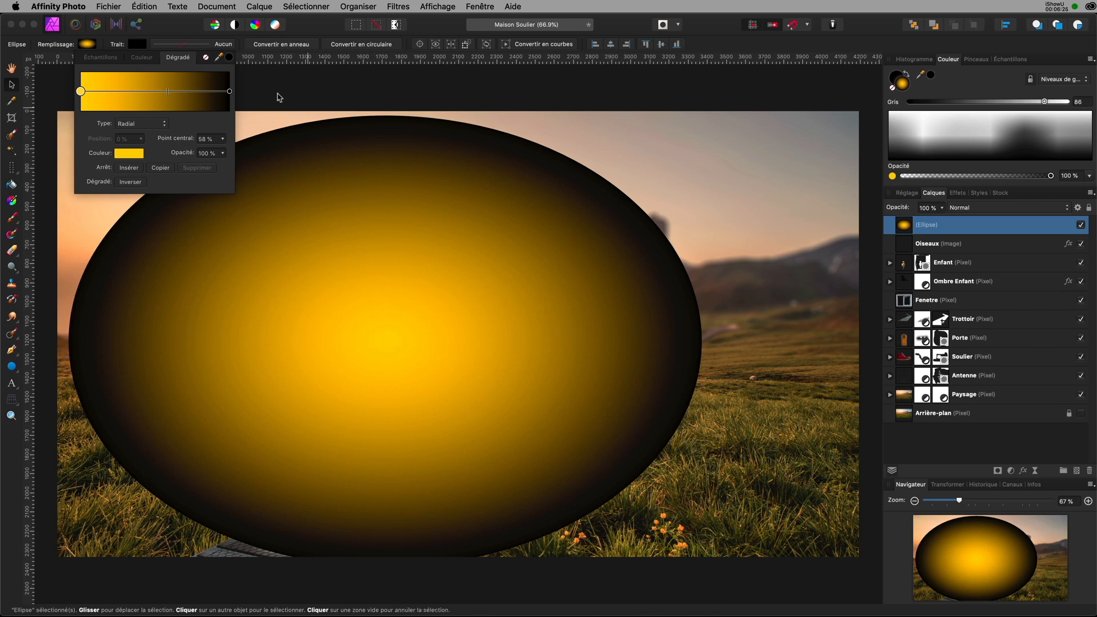
Step: Set the radial gradient's midpoint to 62% and change the ellipse's blend mode to Éclaircir
{"action": "mouse_move", "coordinate": [167, 94]}
{"action": "left_mouse_down"}
{"action": "mouse_move", "coordinate": [217, 93]}
{"action": "mouse_move", "coordinate": [174, 95]}
{"action": "left_mouse_up"}
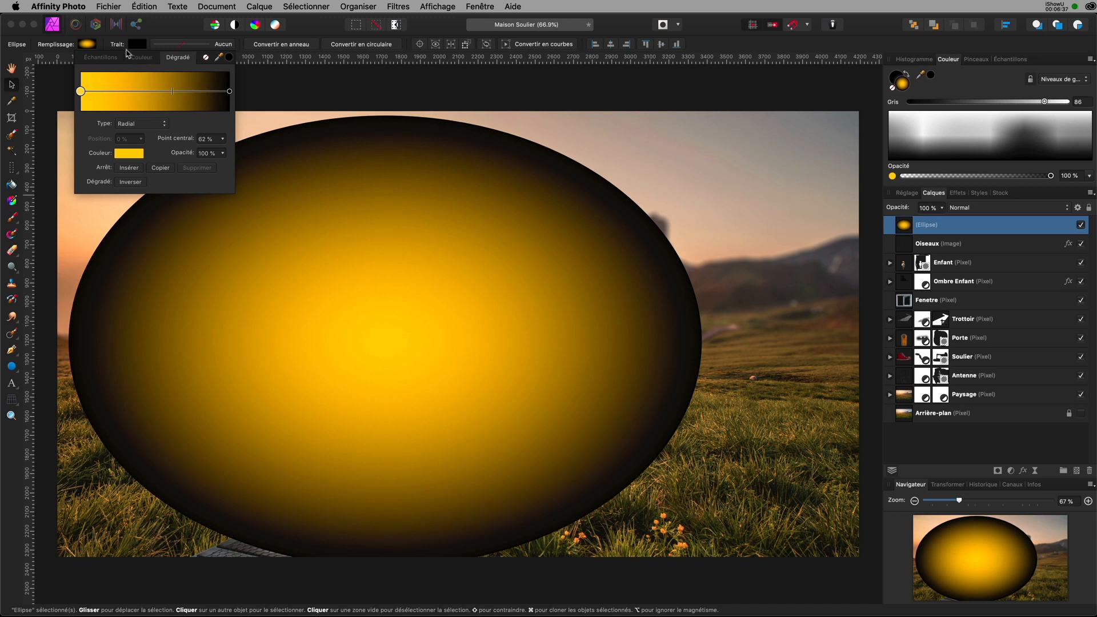
{"action": "left_click", "coordinate": [90, 45]}
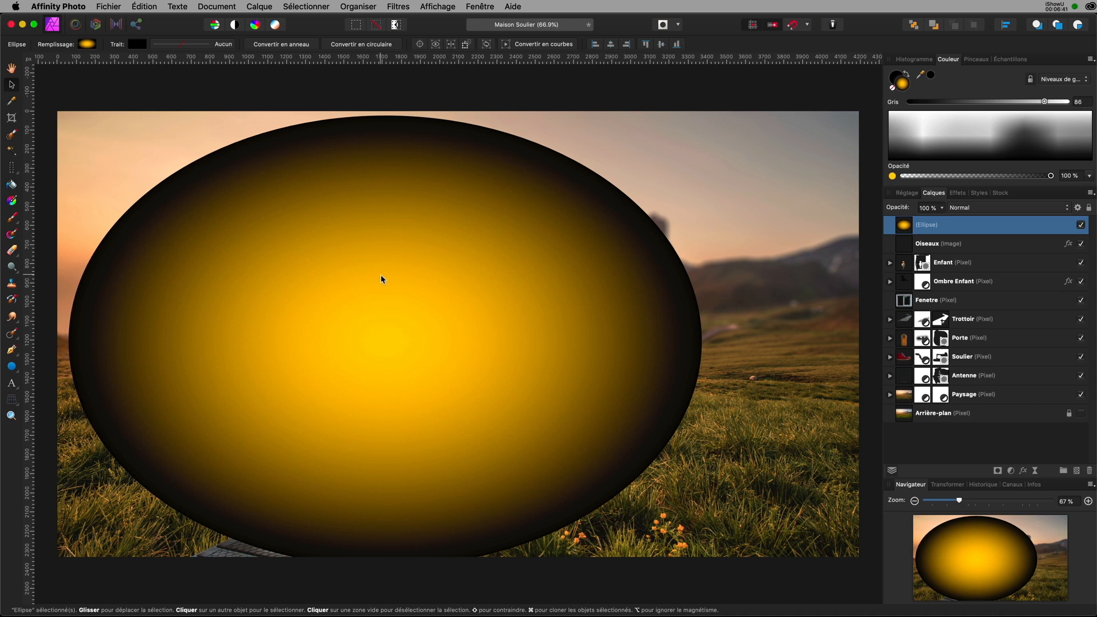
{"action": "left_click", "coordinate": [970, 208]}
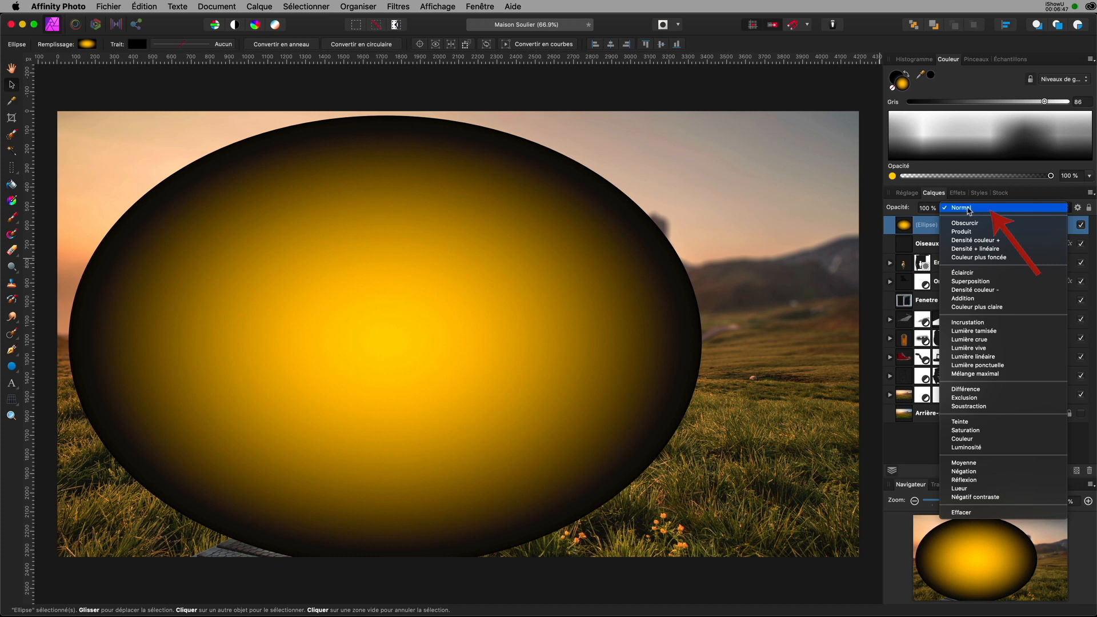
{"action": "left_click", "coordinate": [909, 211]}
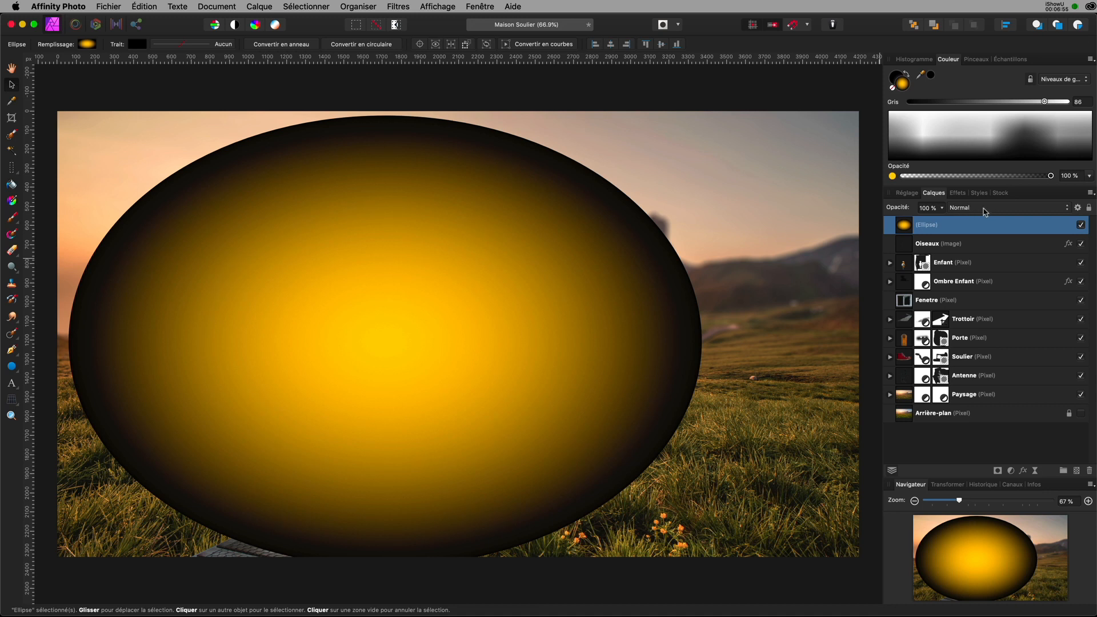
{"action": "left_click", "coordinate": [985, 210]}
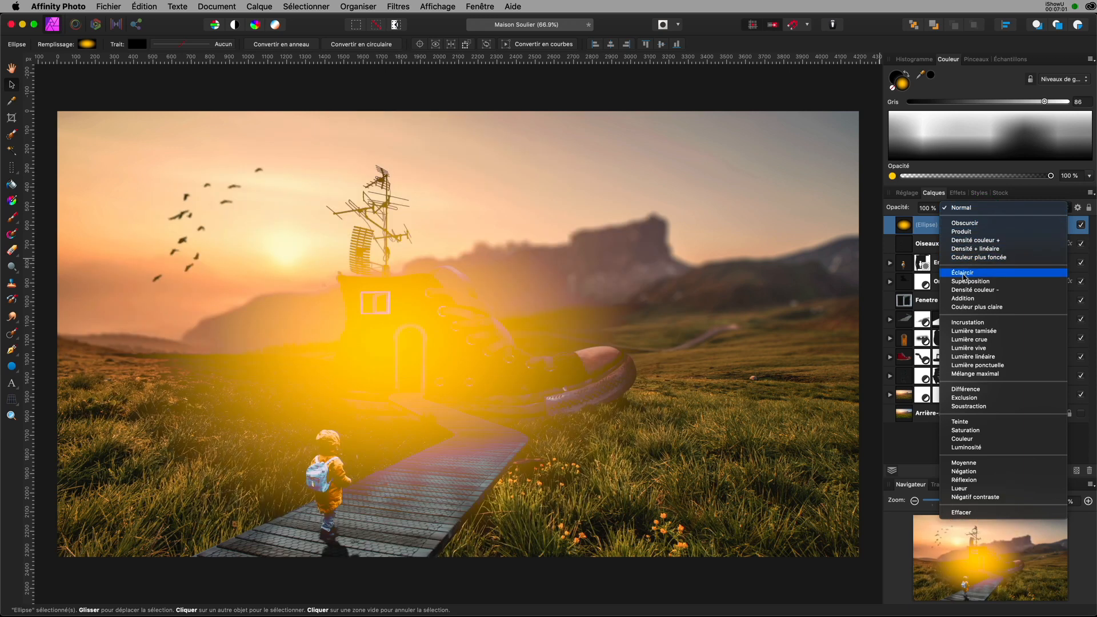
{"action": "left_click", "coordinate": [963, 273]}
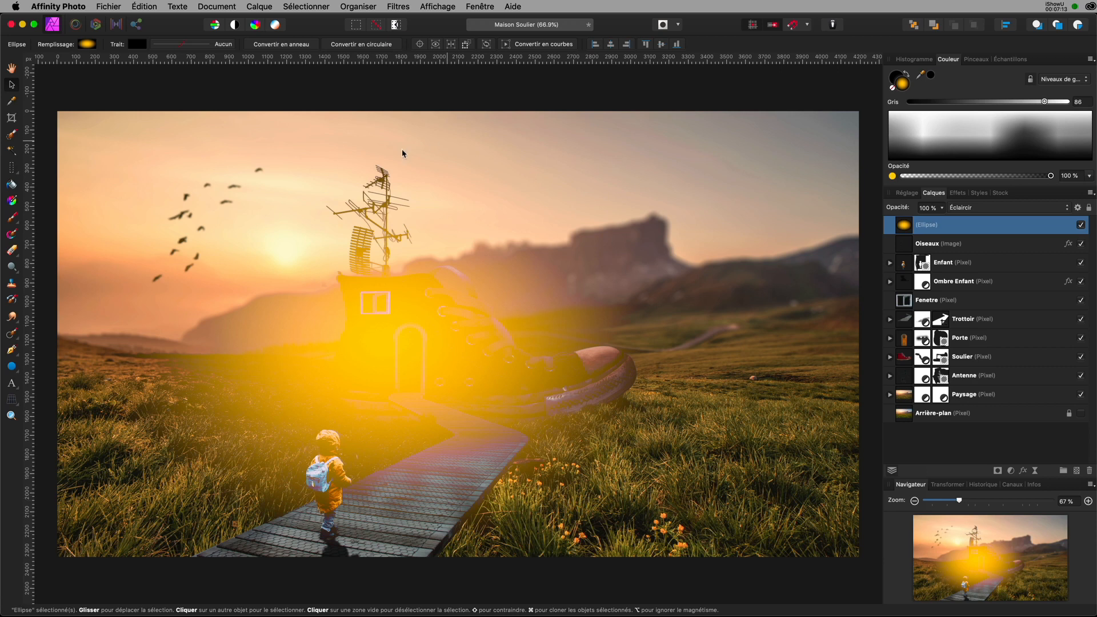
Step: Move the glow ellipse up and to the left, and rotate it clockwise so it slants down from the sun
{"action": "left_click_drag", "start_coordinate": [392, 375], "coordinate": [364, 320]}
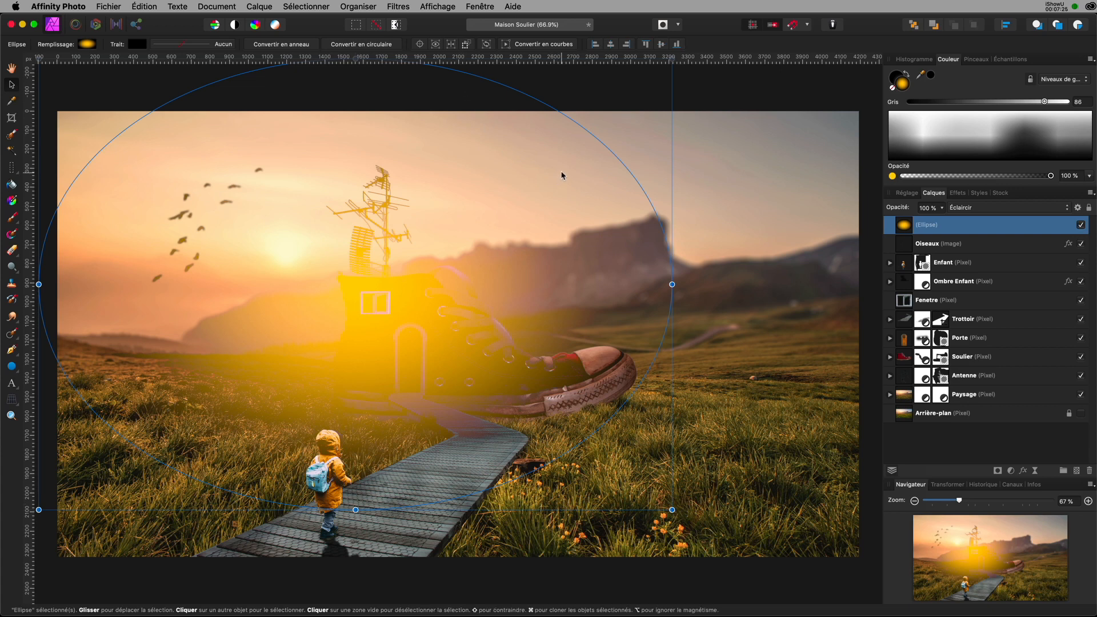
{"action": "left_click_drag", "start_coordinate": [523, 182], "coordinate": [520, 231]}
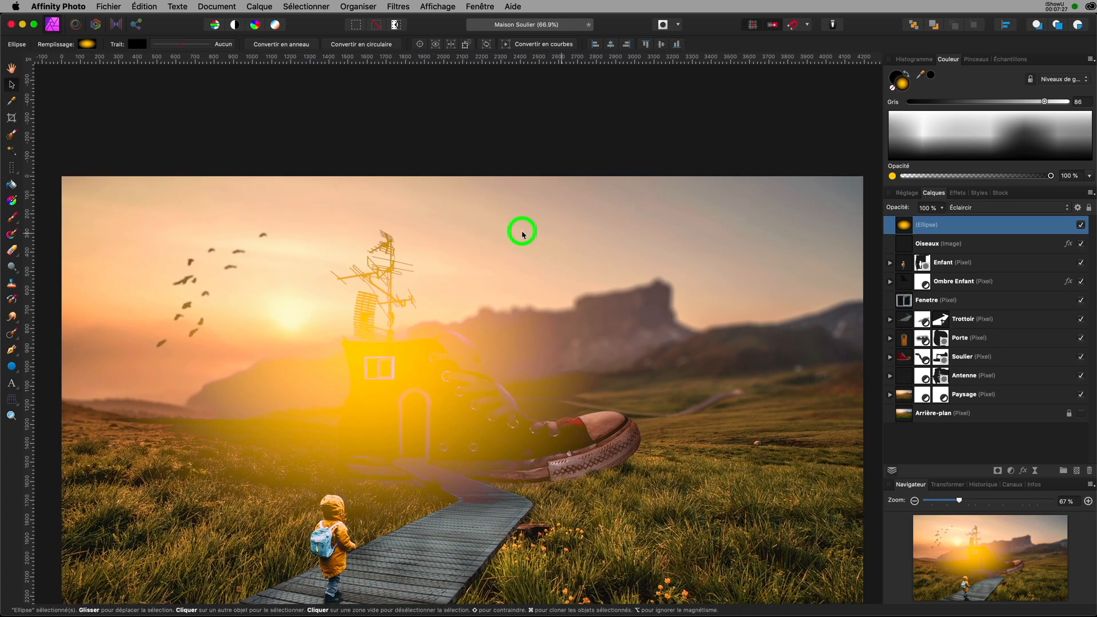
{"action": "left_click_drag", "start_coordinate": [359, 107], "coordinate": [438, 139]}
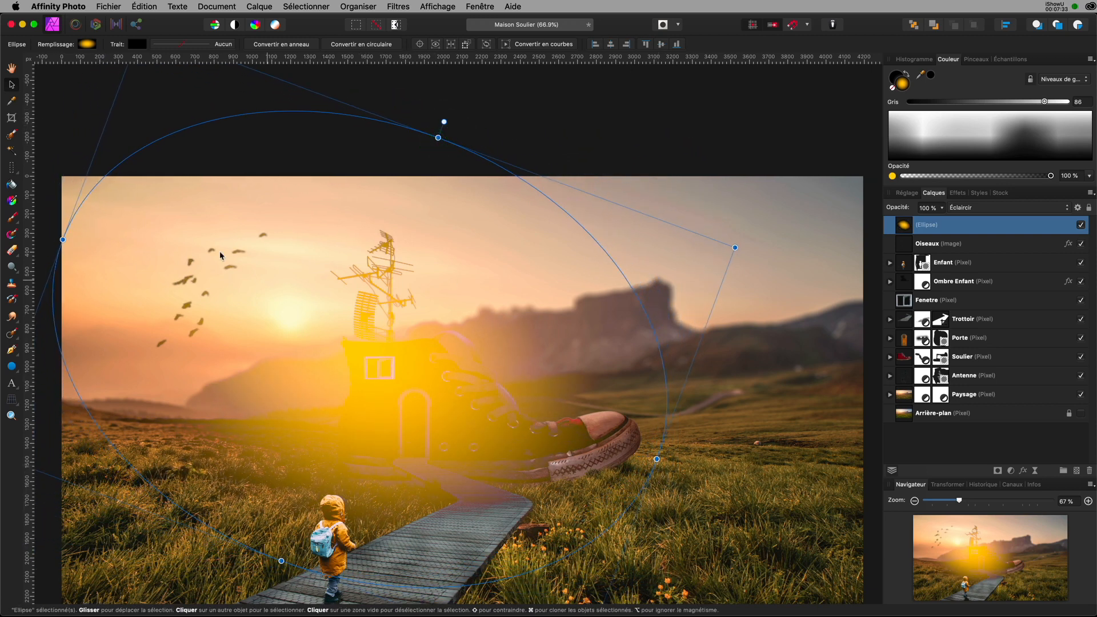
Step: Stretch the tilted ellipse outward on its upper-left side and reposition it so the glow covers the shoe's heel
{"action": "left_click_drag", "start_coordinate": [63, 239], "coordinate": [35, 196]}
{"action": "left_click", "coordinate": [505, 363]}
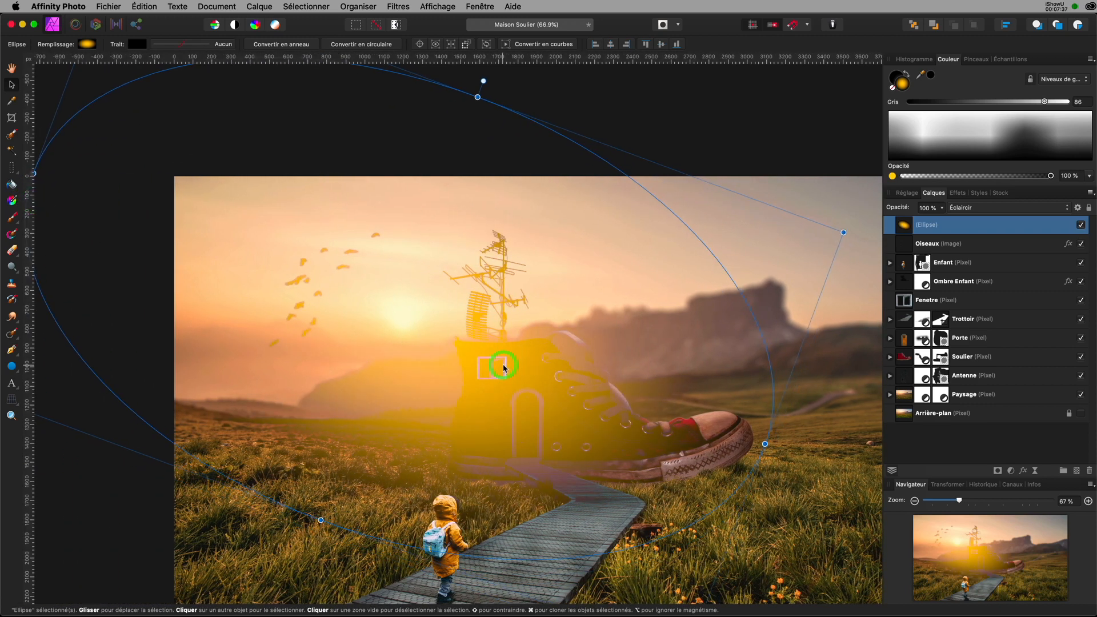
{"action": "scroll", "coordinate": [502, 365], "scroll_direction": "down", "scroll_amount": 3}
{"action": "left_click_drag", "start_coordinate": [573, 388], "coordinate": [500, 338]}
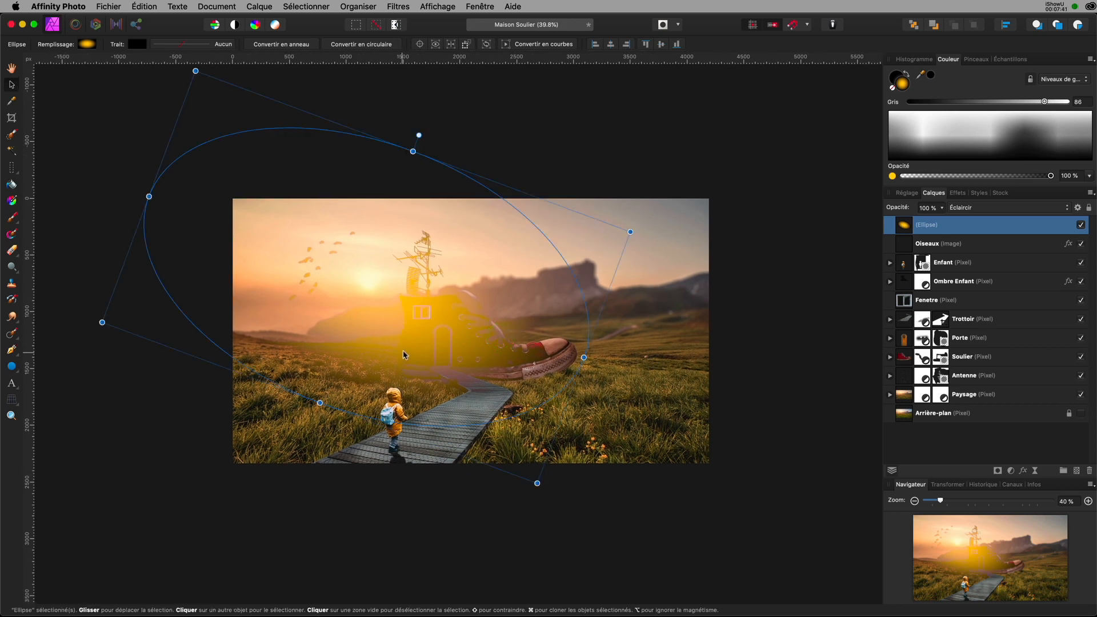
{"action": "left_click_drag", "start_coordinate": [421, 367], "coordinate": [439, 381]}
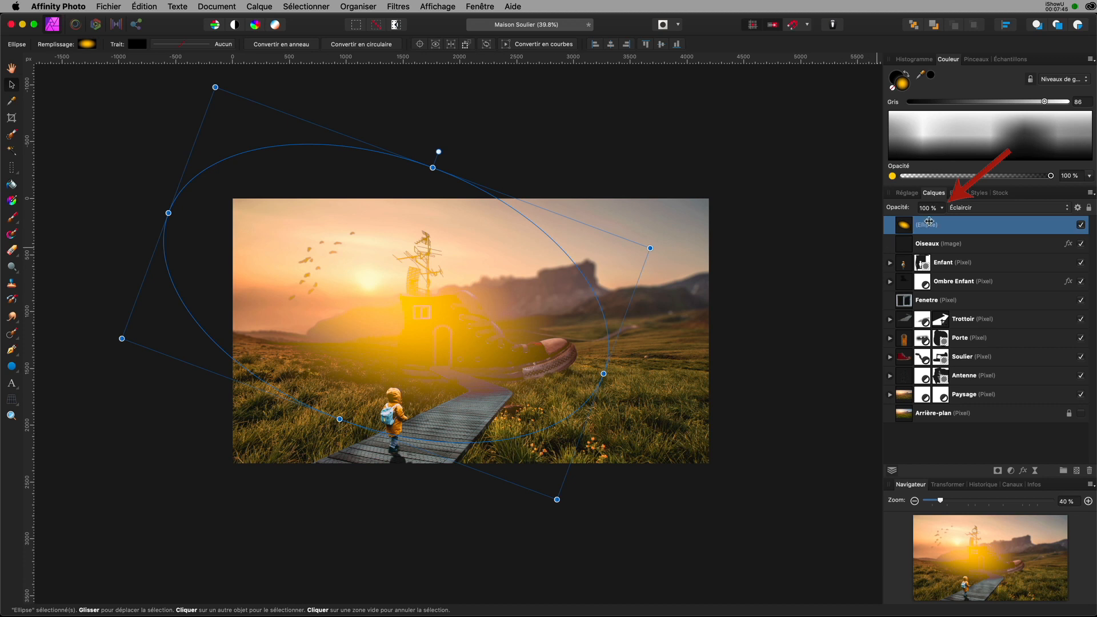
Step: Lower the ellipse layer's opacity to 54% and deselect it
{"action": "left_click", "coordinate": [942, 207]}
{"action": "left_click_drag", "start_coordinate": [941, 222], "coordinate": [897, 223]}
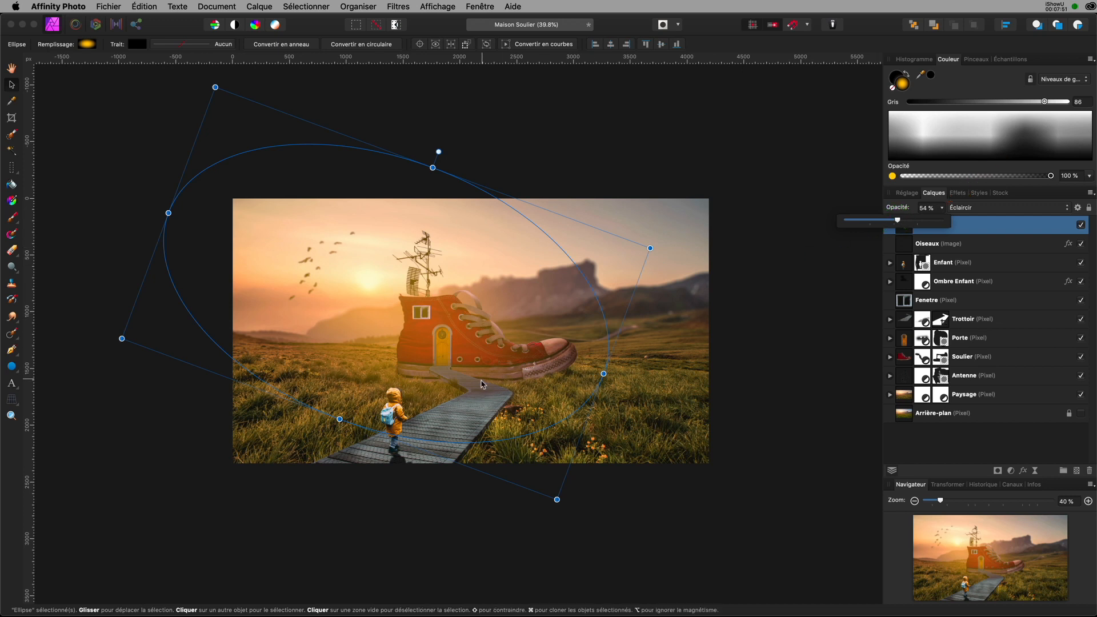
{"action": "left_click", "coordinate": [448, 500]}
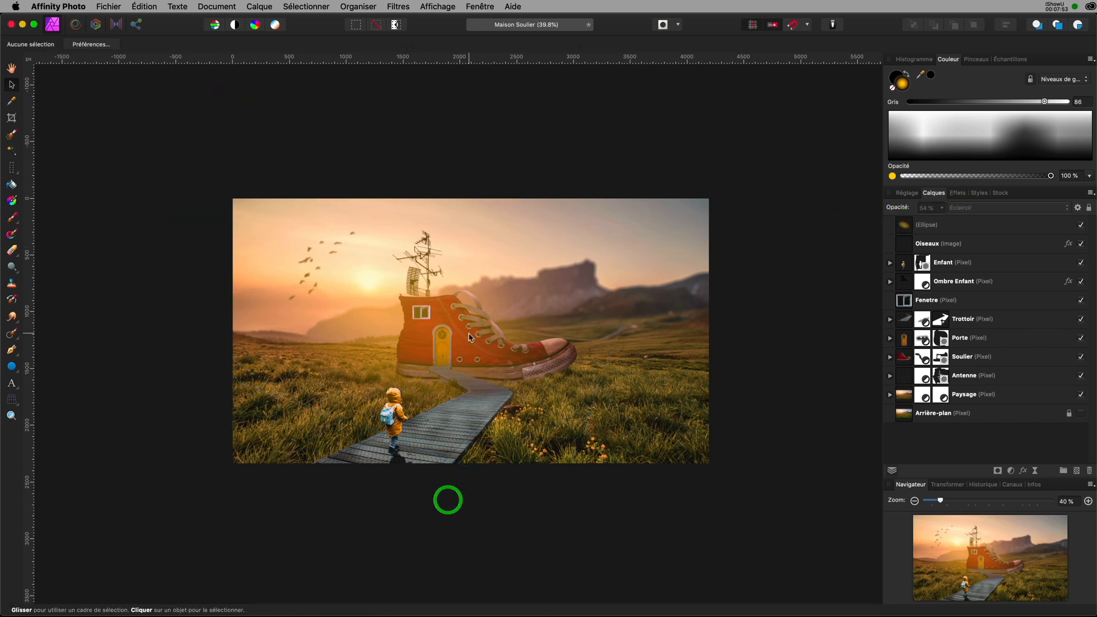
Step: Compare the composite with and without the glow by hiding and showing the ellipse layer twice
{"action": "scroll", "coordinate": [469, 337], "scroll_direction": "up", "scroll_amount": 2}
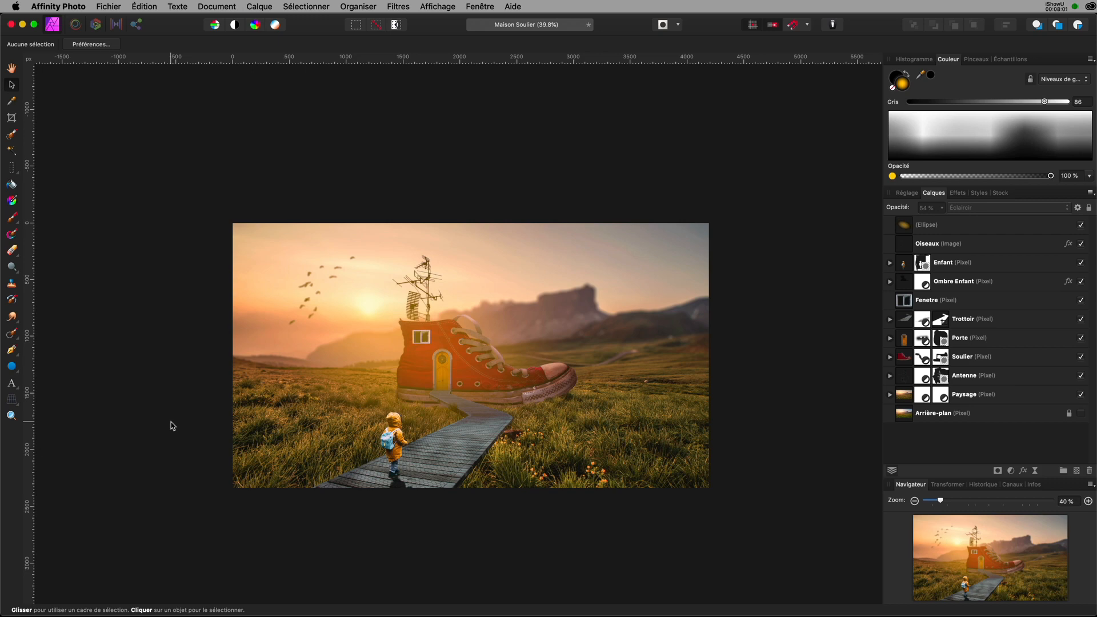
{"action": "scroll", "coordinate": [172, 425], "scroll_direction": "up", "scroll_amount": 3}
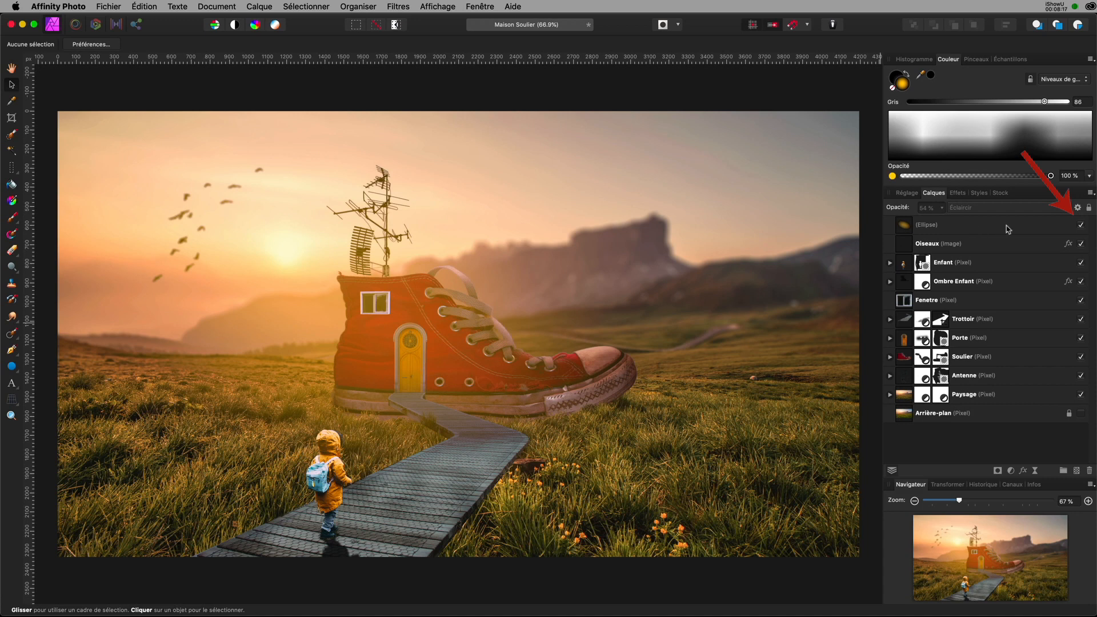
{"action": "left_click", "coordinate": [1082, 228]}
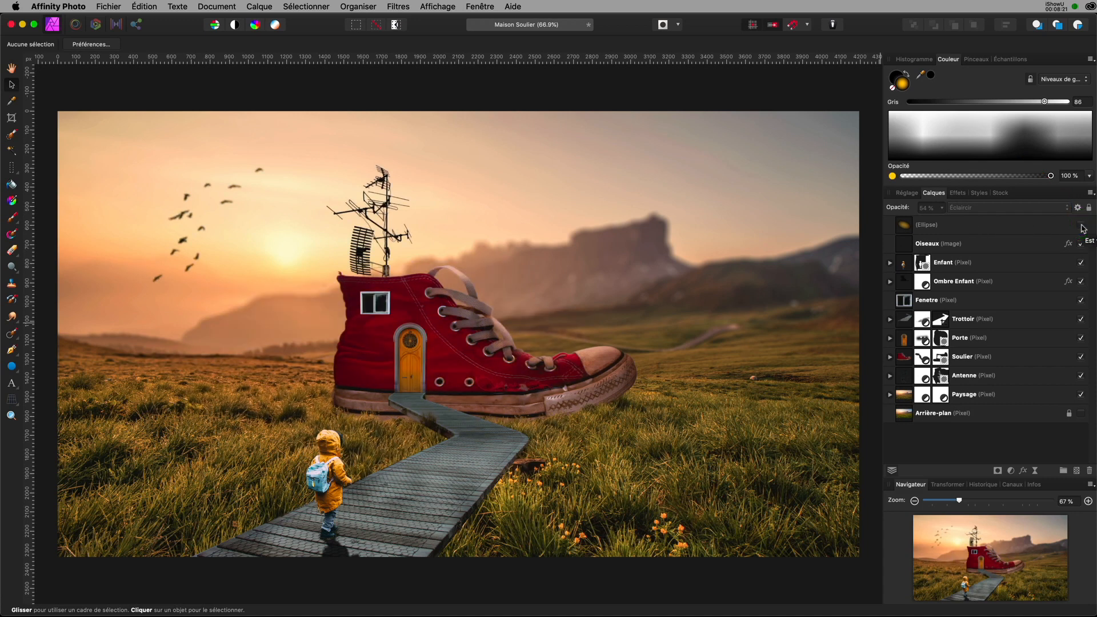
{"action": "left_click", "coordinate": [1082, 226]}
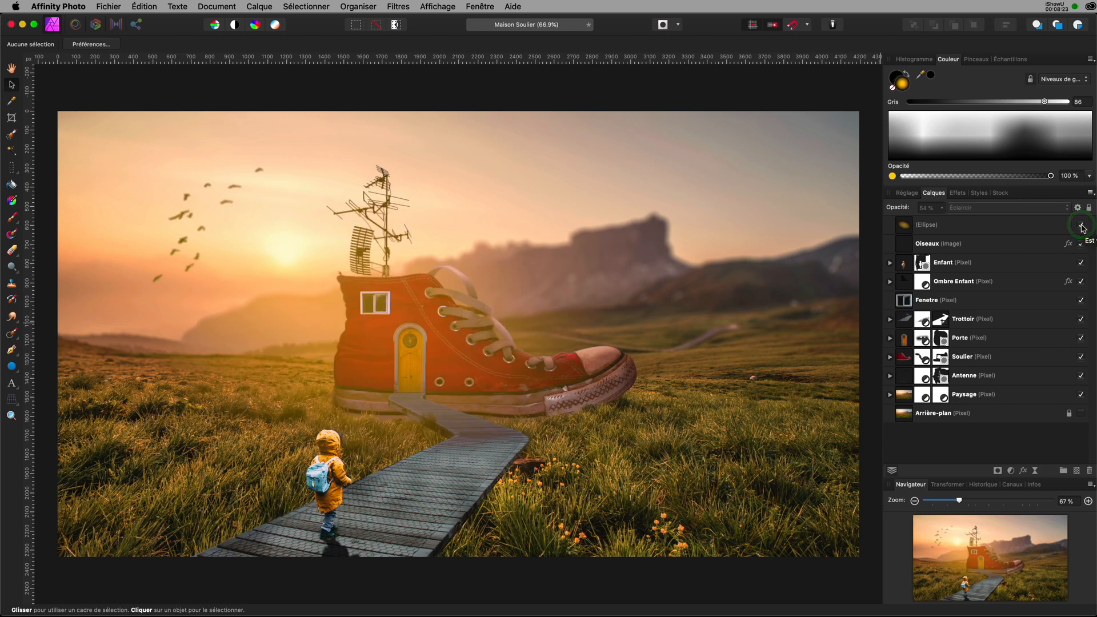
{"action": "left_click", "coordinate": [1082, 227]}
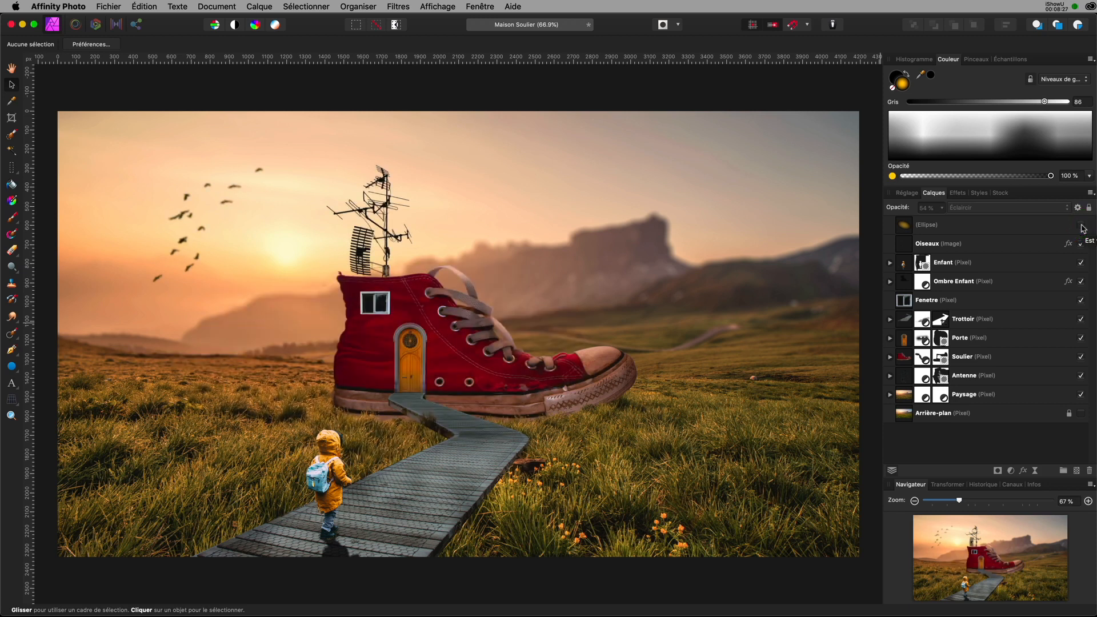
{"action": "left_click", "coordinate": [1082, 226]}
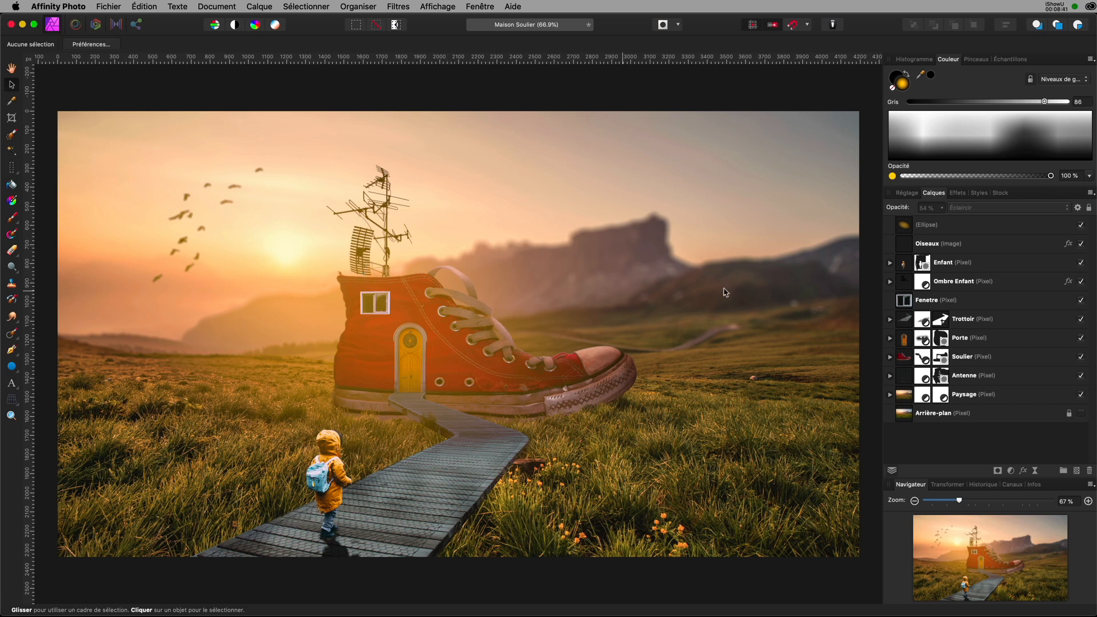
Step: Resize the ellipse, pulling its right side slightly inward and extending its lower side further down over the grass
{"action": "left_click", "coordinate": [902, 224]}
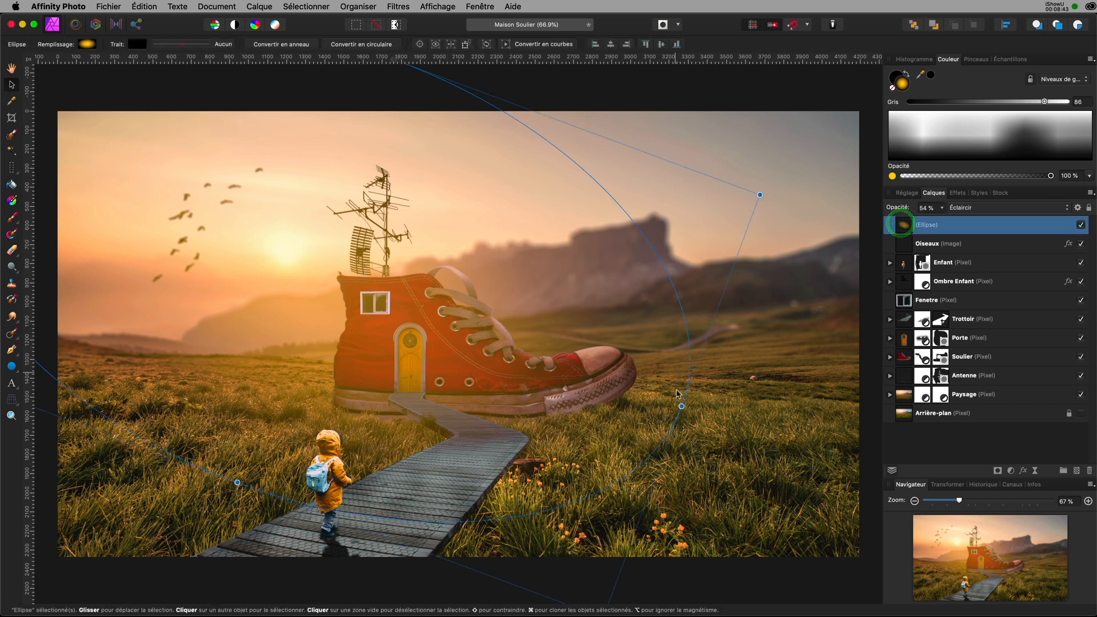
{"action": "mouse_move", "coordinate": [681, 406]}
{"action": "left_mouse_down"}
{"action": "mouse_move", "coordinate": [728, 426]}
{"action": "mouse_move", "coordinate": [663, 416]}
{"action": "left_mouse_up"}
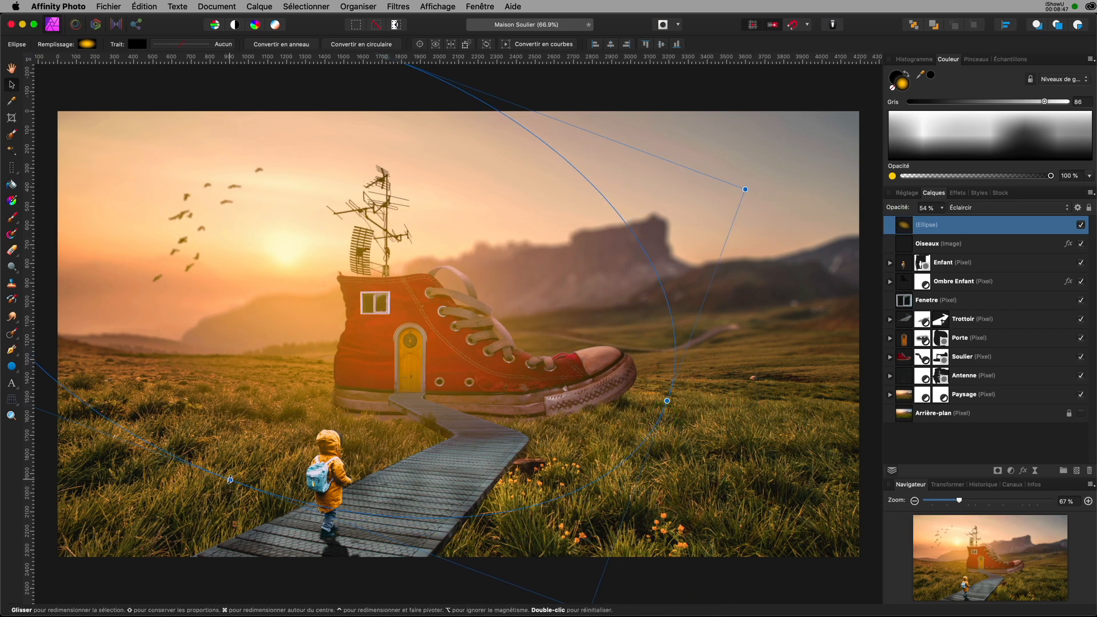
{"action": "left_click_drag", "start_coordinate": [230, 479], "coordinate": [200, 508]}
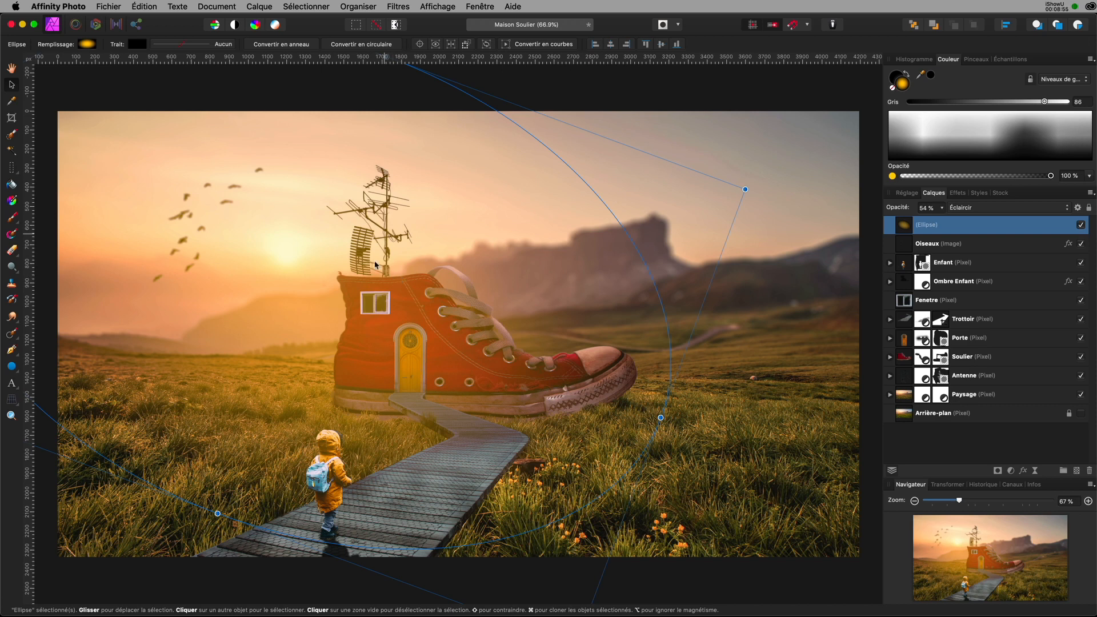
Step: Rename the ellipse layer Reflet Soleil and deselect it
{"action": "double_click", "coordinate": [926, 226]}
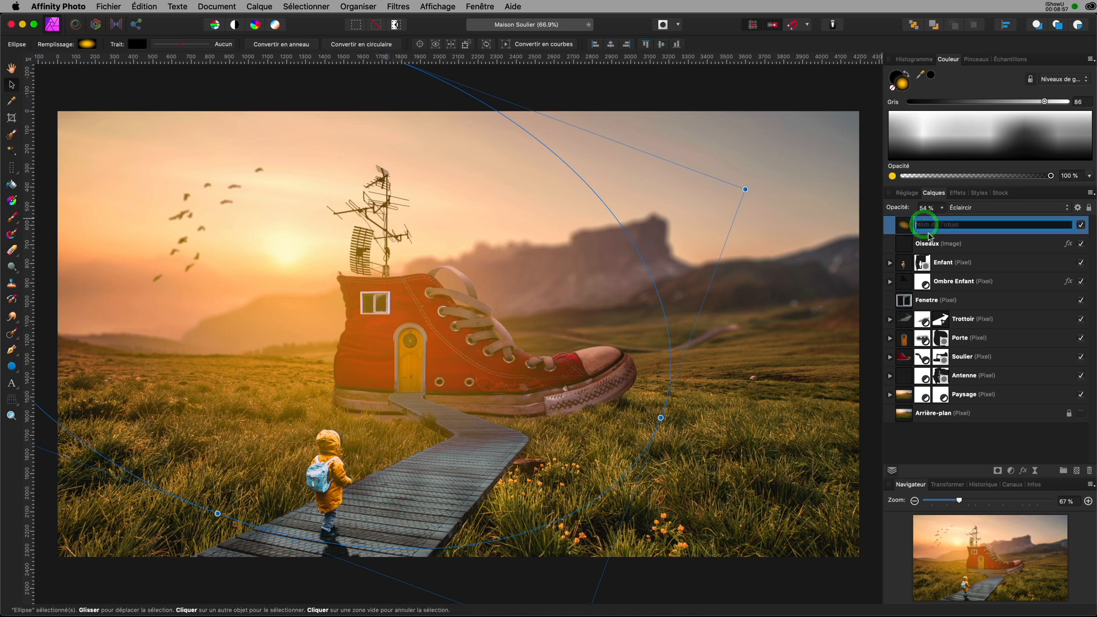
{"action": "type", "text": "Reflet Soleil"}
{"action": "key", "text": "Return"}
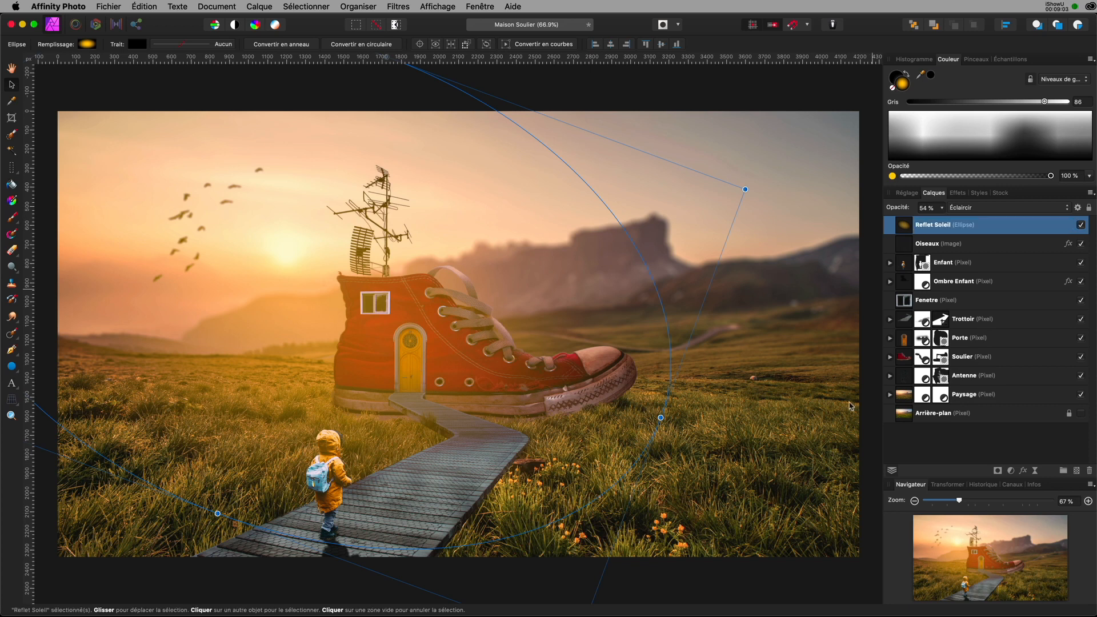
{"action": "left_click", "coordinate": [817, 576]}
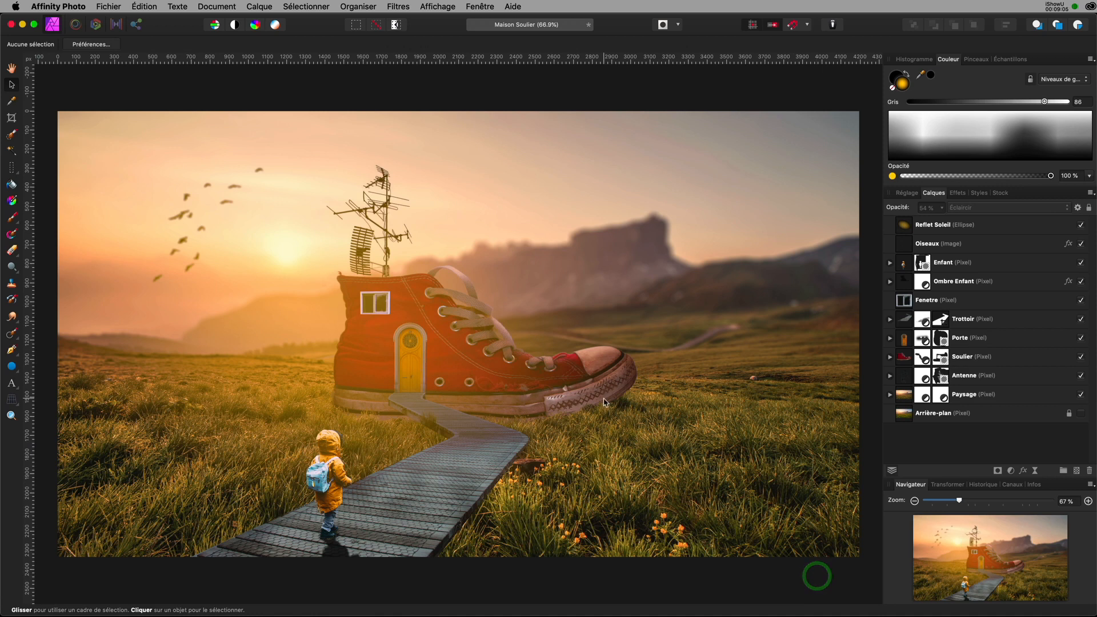